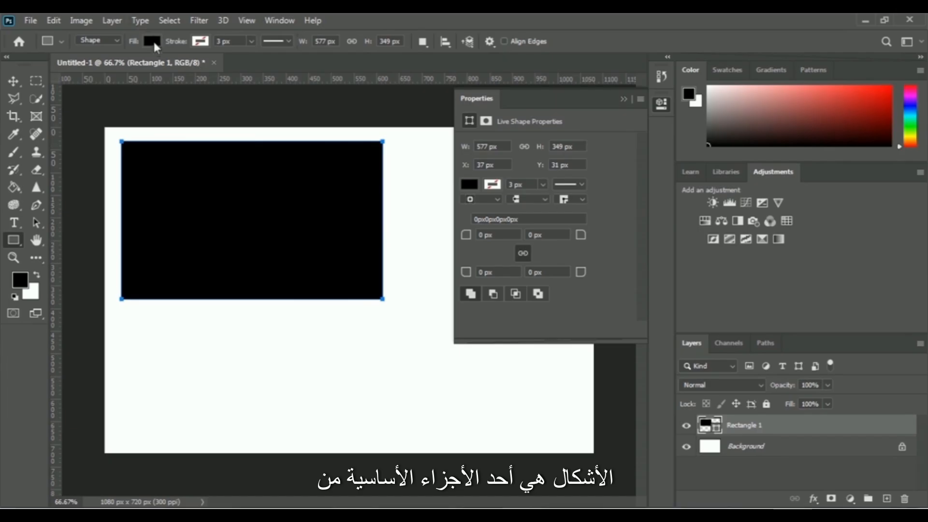
# Fill the rectangle with pink and give it a 10 px black stroke.
pyautogui.click(730, 243)
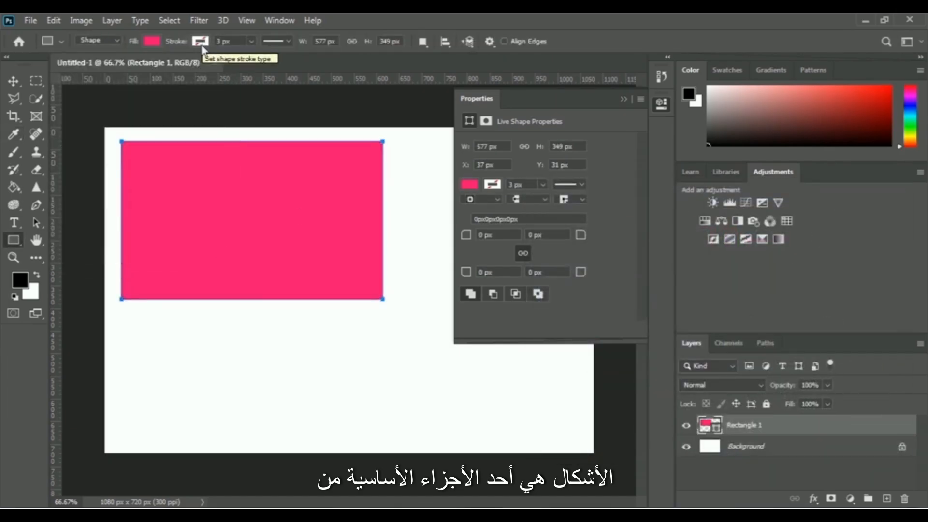
pyautogui.click(200, 41)
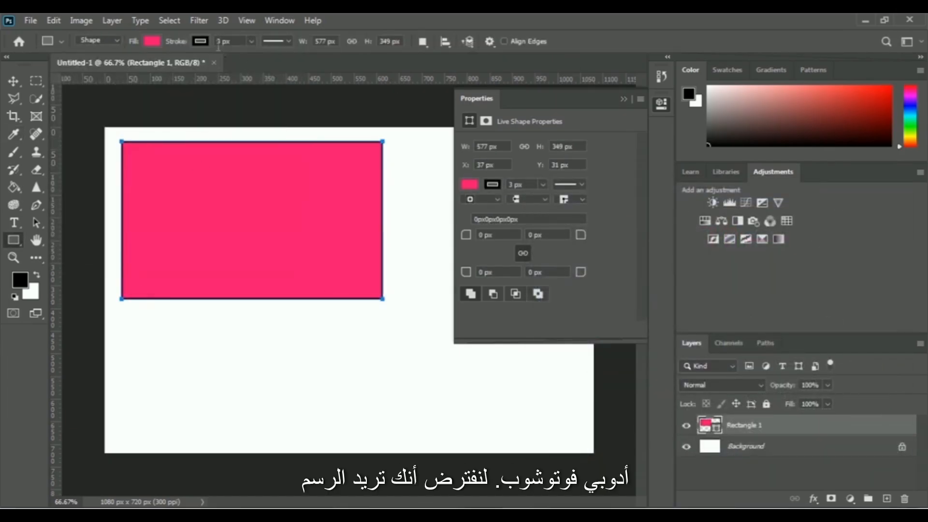
pyautogui.write('10')
pyautogui.press('Return')
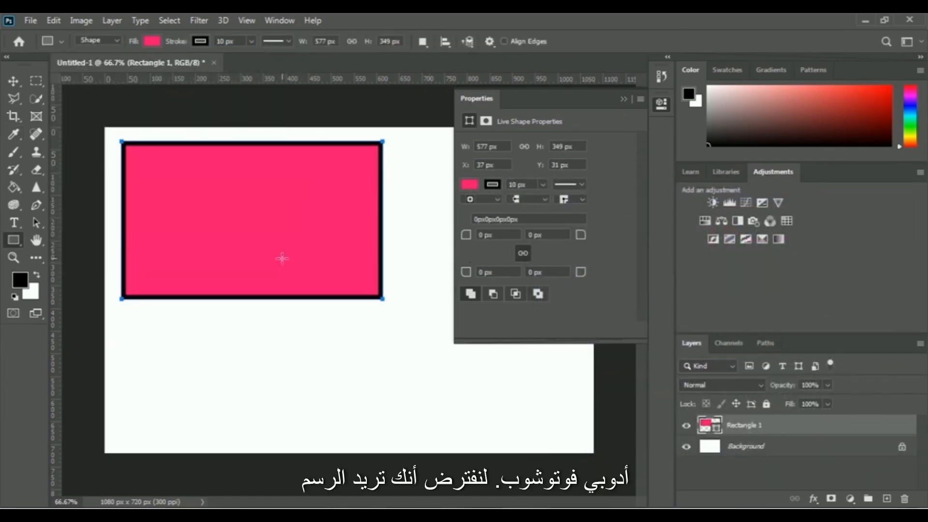
# Unlink the rectangle's corner radii and round the top-left and bottom-right corners to 102 px, the other two to 48 px.
pyautogui.moveTo(466, 236); pyautogui.dragTo(501, 244)
pyautogui.click(523, 253)
pyautogui.moveTo(580, 273); pyautogui.dragTo(614, 279)
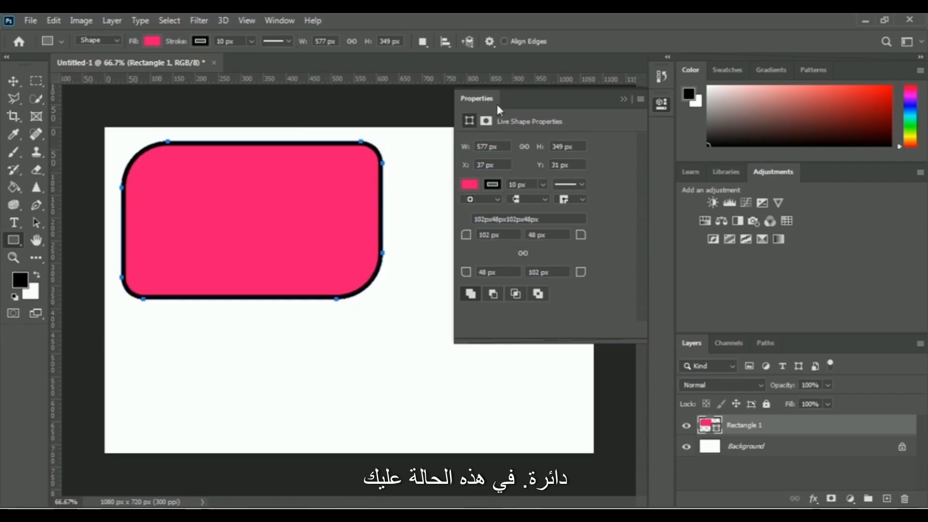
pyautogui.click(624, 99)
pyautogui.press('Return')
# Draw a square beside the rounded rectangle, using the Rectangle tool's Square constraint.
pyautogui.click(490, 41)
pyautogui.click(434, 122)
pyautogui.click(565, 45)
pyautogui.moveTo(402, 146); pyautogui.dragTo(549, 292)
pyautogui.press('Return')
# Place a fixed-size rectangle of 250 × 300 px below the rounded rectangle, near the canvas's left edge.
pyautogui.click(490, 42)
pyautogui.click(414, 132)
pyautogui.write('250')
pyautogui.click(542, 133)
pyautogui.click(122, 305)
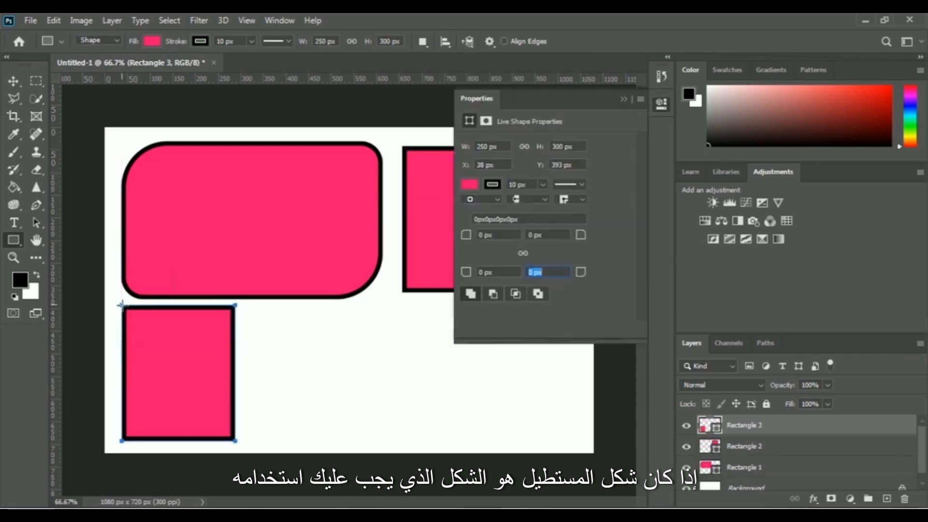
# Draw a rounded rectangle about 669 × 279 px with the Rounded Rectangle tool in the canvas's lower right area.
pyautogui.rightClick(13, 240)
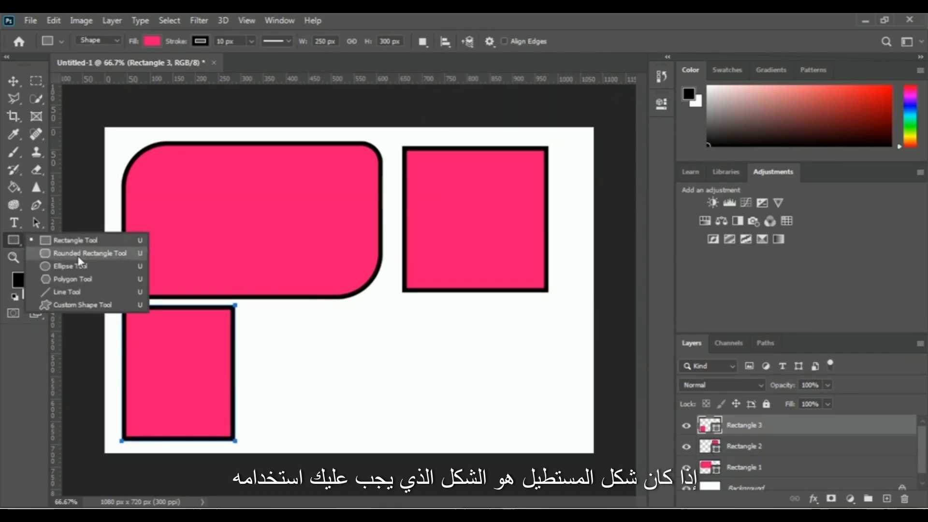
pyautogui.click(78, 251)
pyautogui.moveTo(263, 308)
pyautogui.mouseDown()
pyautogui.moveTo(442, 373)
pyautogui.moveTo(565, 434)
pyautogui.mouseUp()
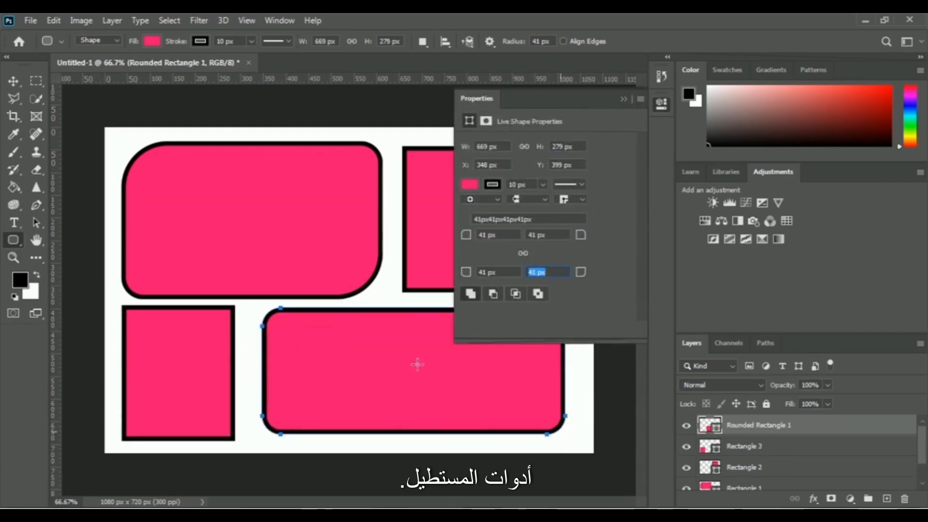
pyautogui.scroll(-1, 774, 454)
pyautogui.click(753, 462)
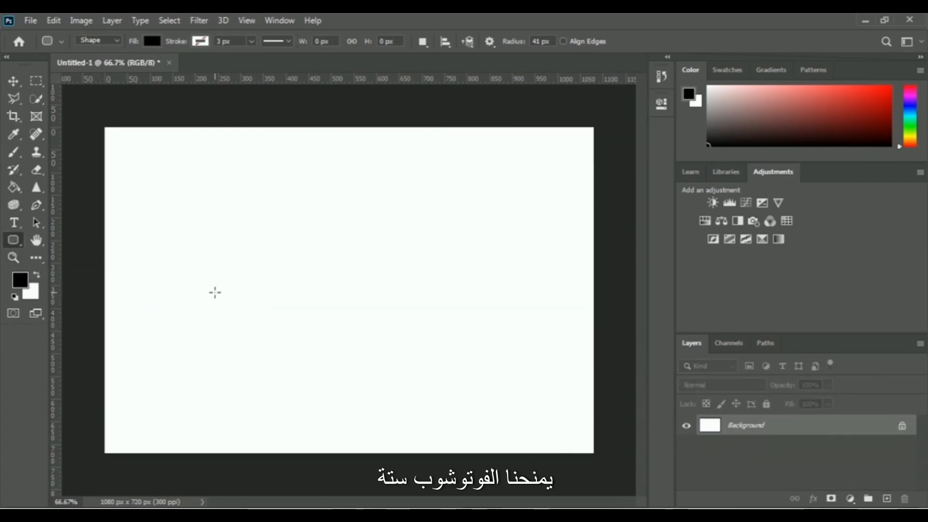
# Draw two black ellipses of about 407 × 380 px side by side on the canvas.
pyautogui.rightClick(14, 240)
pyautogui.click(78, 265)
pyautogui.moveTo(171, 181); pyautogui.dragTo(355, 353)
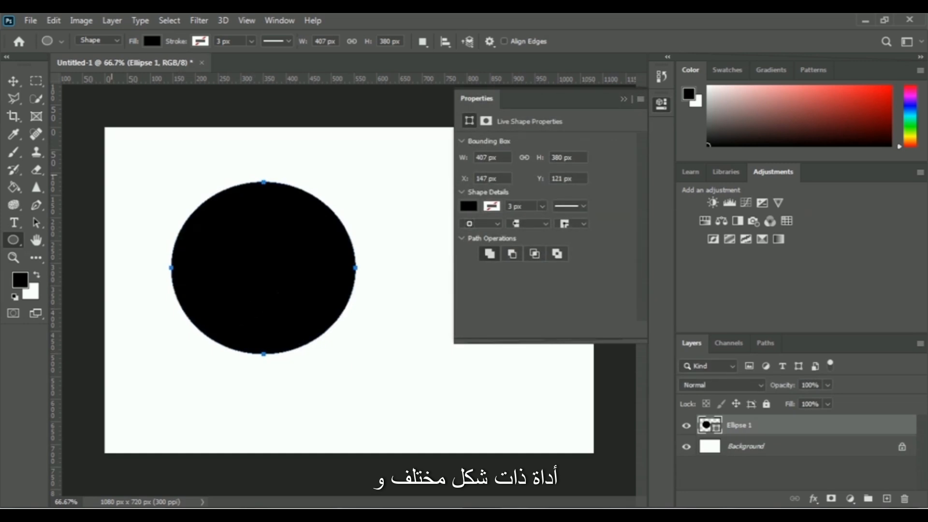
pyautogui.moveTo(374, 187); pyautogui.dragTo(559, 360)
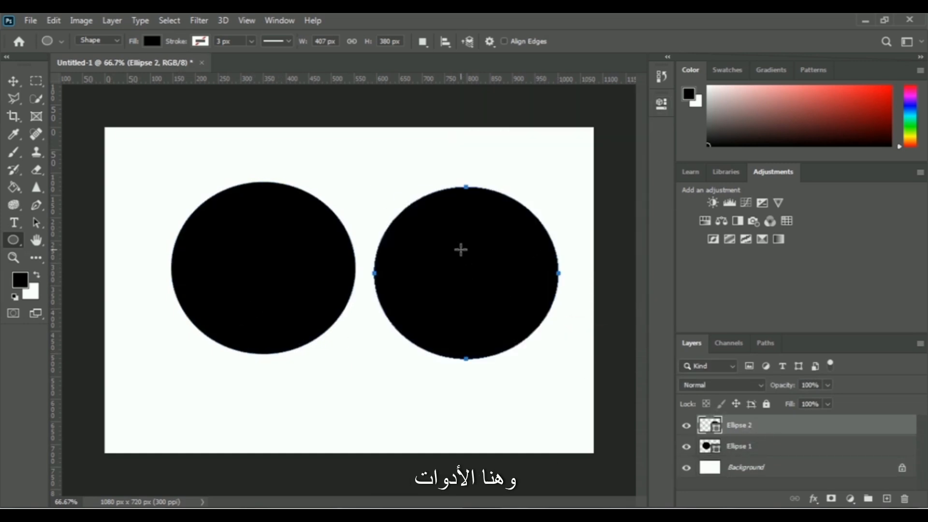
# Change the fill of the second ellipse to yellow.
pyautogui.click(152, 41)
pyautogui.click(68, 114)
pyautogui.click(605, 40)
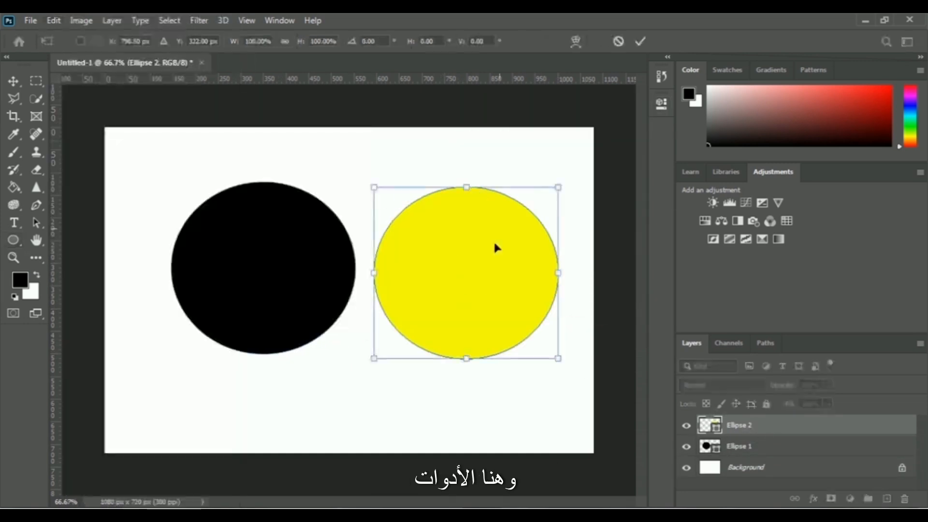
# Move the yellow ellipse onto the black one and select both ellipse layers.
pyautogui.moveTo(477, 188); pyautogui.dragTo(309, 183)
pyautogui.keyDown('shift'); pyautogui.click(774, 450); pyautogui.keyUp('shift')
pyautogui.click(112, 20)
pyautogui.moveTo(176, 402)
pyautogui.click(336, 415)
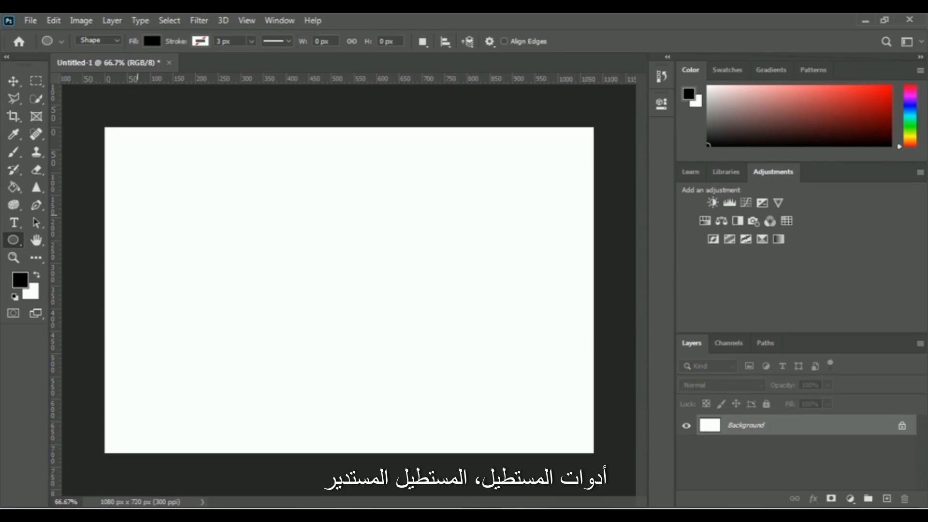
# Draw a pink pentagon with a 3 px black stroke, and beside it a three-sided polygon about 253 × 223 px.
pyautogui.rightClick(13, 241)
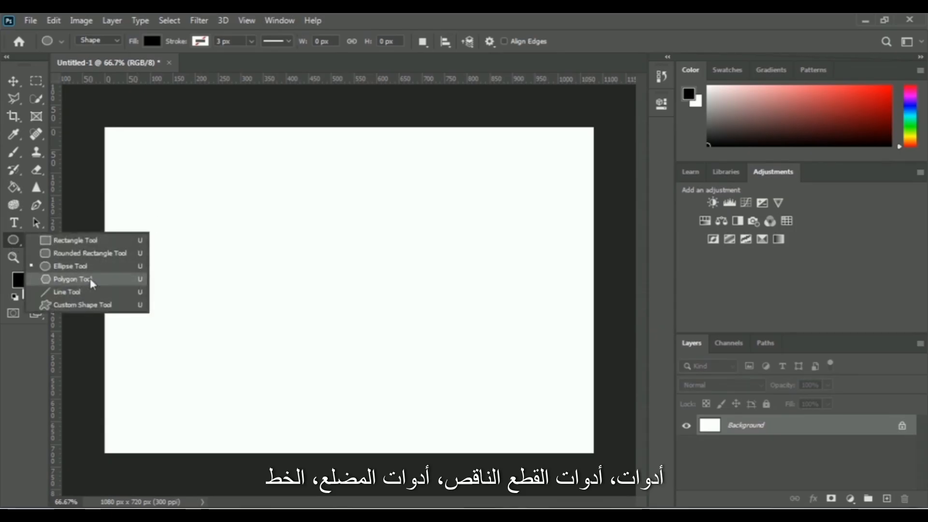
pyautogui.click(63, 277)
pyautogui.moveTo(188, 184); pyautogui.dragTo(228, 207)
pyautogui.click(152, 41)
pyautogui.click(80, 115)
pyautogui.click(152, 41)
pyautogui.press('Return')
pyautogui.moveTo(266, 146); pyautogui.dragTo(380, 245)
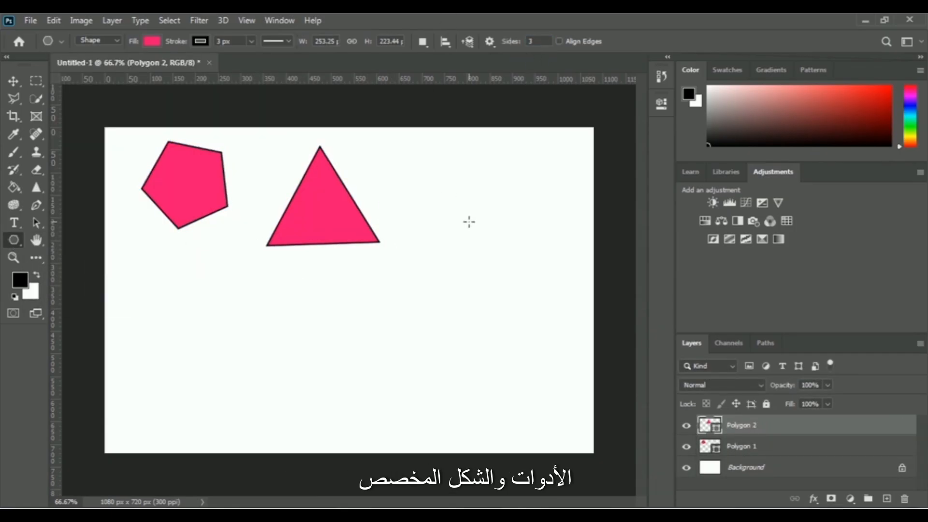
# Draw a sharp five-pointed star about 350 × 339 px, and beside it a star with smooth corners about 274 × 279 px.
pyautogui.click(490, 41)
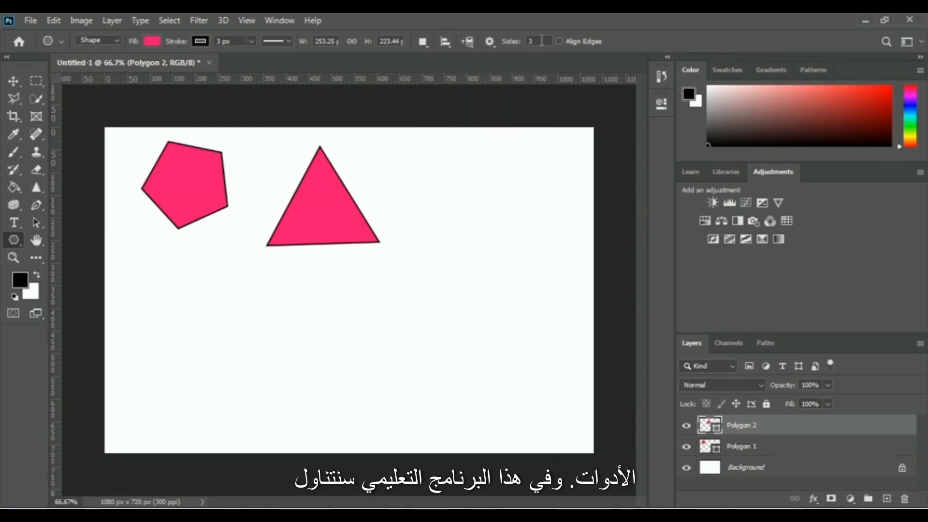
pyautogui.moveTo(203, 323); pyautogui.dragTo(257, 390)
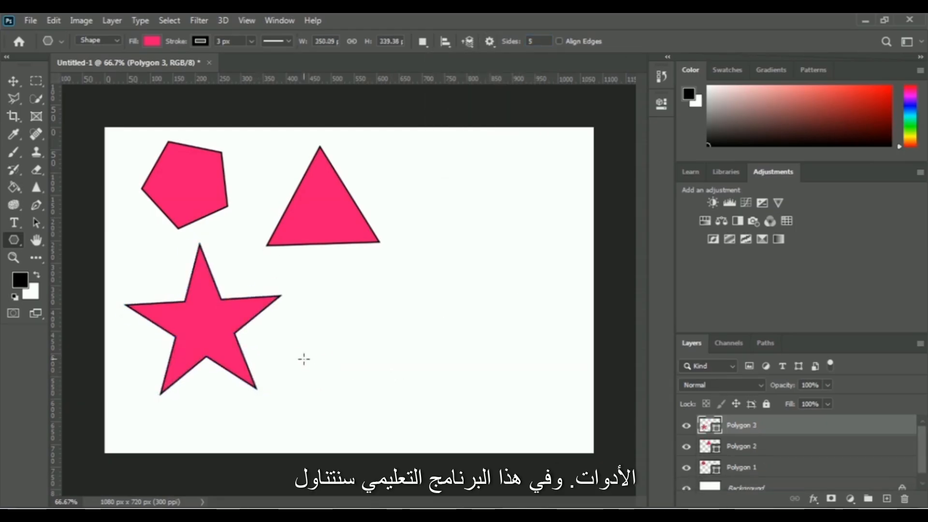
pyautogui.click(490, 41)
pyautogui.click(435, 124)
pyautogui.moveTo(347, 282)
pyautogui.mouseDown()
pyautogui.moveTo(422, 324)
pyautogui.moveTo(354, 321)
pyautogui.mouseUp()
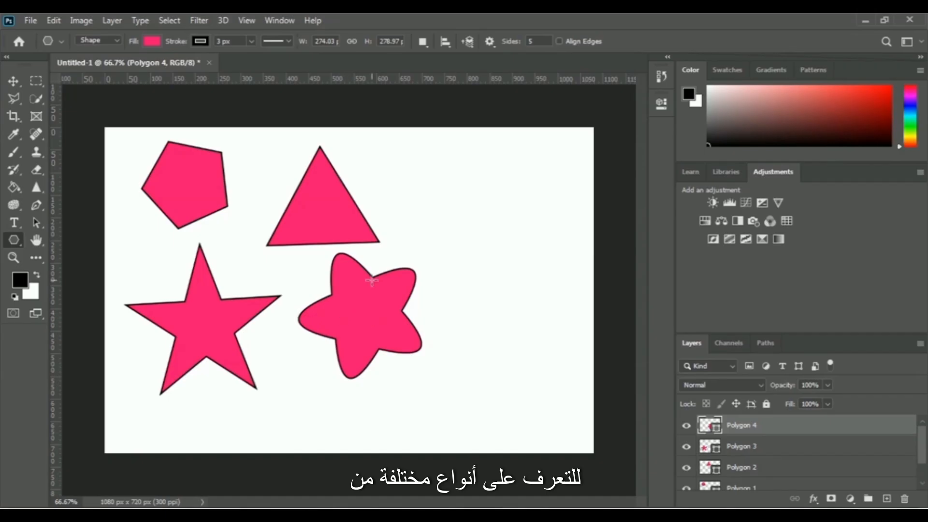
# Draw a five-pointed star with smooth indents and sharp corners to the right of the triangle.
pyautogui.click(490, 41)
pyautogui.click(435, 168)
pyautogui.click(435, 124)
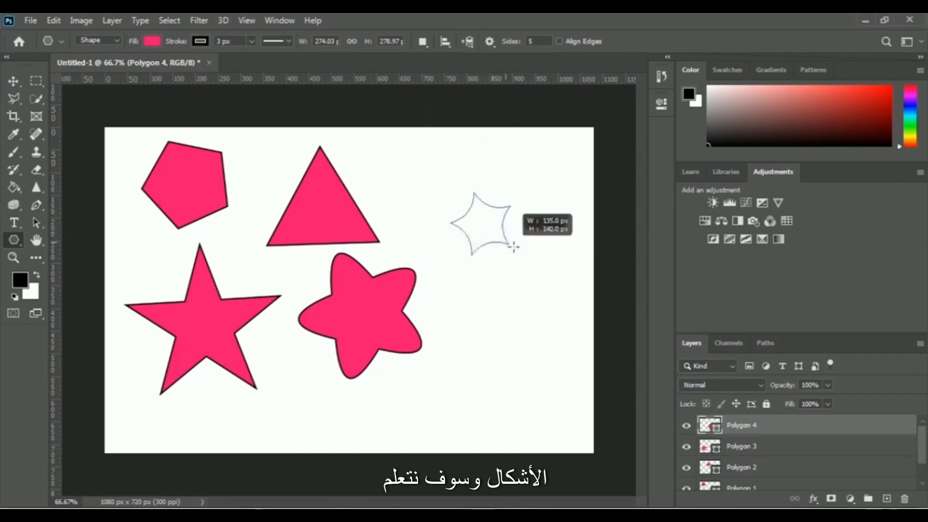
pyautogui.moveTo(485, 226); pyautogui.dragTo(530, 261)
# Turn off the Star option, set the sides to 50 and draw a polygon in the canvas's lower right area.
pyautogui.click(489, 41)
pyautogui.click(435, 137)
pyautogui.click(538, 41)
pyautogui.write('0')
pyautogui.moveTo(474, 328); pyautogui.dragTo(512, 356)
# Draw a sharp 50-pointed star about 579 × 580 px without smooth indents, and hide the other polygon layers.
pyautogui.click(490, 41)
pyautogui.click(436, 136)
pyautogui.click(436, 167)
pyautogui.press('Return')
pyautogui.moveTo(294, 383)
pyautogui.mouseDown()
pyautogui.moveTo(423, 429)
pyautogui.moveTo(306, 270)
pyautogui.mouseUp()
pyautogui.press('Return')
pyautogui.moveTo(687, 451); pyautogui.dragTo(686, 478)
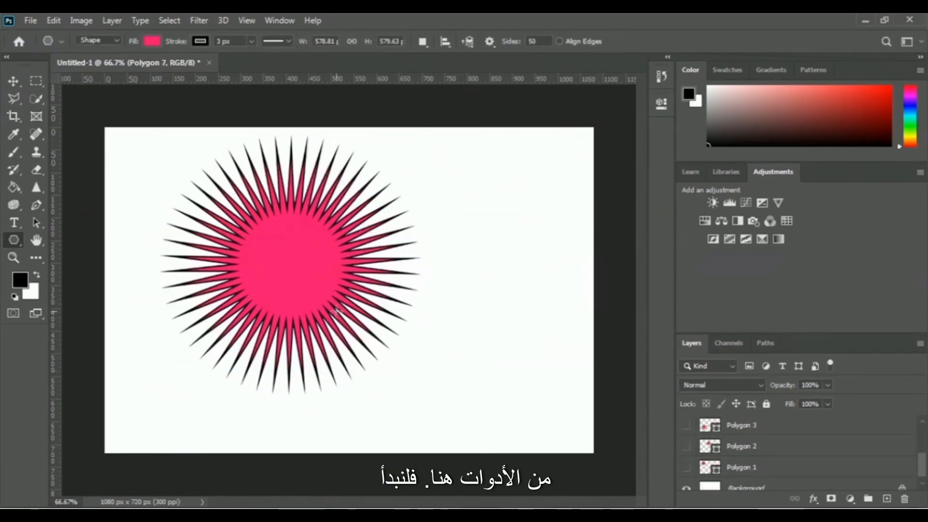
pyautogui.click(489, 41)
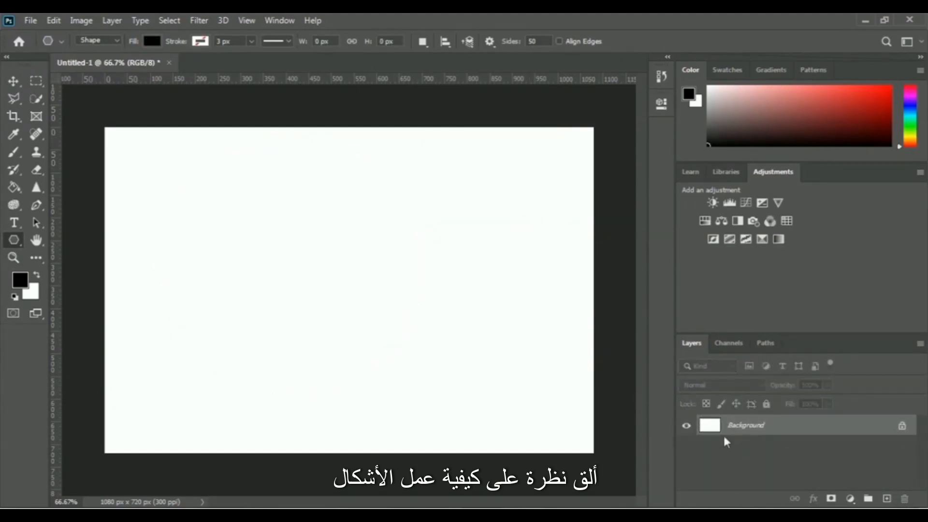
# Draw a horizontal line across the middle of the canvas and two vertical lines crossing it with the Line tool.
pyautogui.rightClick(13, 240)
pyautogui.click(90, 295)
pyautogui.moveTo(117, 303)
pyautogui.mouseDown()
pyautogui.moveTo(522, 319)
pyautogui.moveTo(575, 306)
pyautogui.mouseUp()
pyautogui.moveTo(250, 168); pyautogui.dragTo(248, 406)
pyautogui.moveTo(483, 173); pyautogui.dragTo(483, 404)
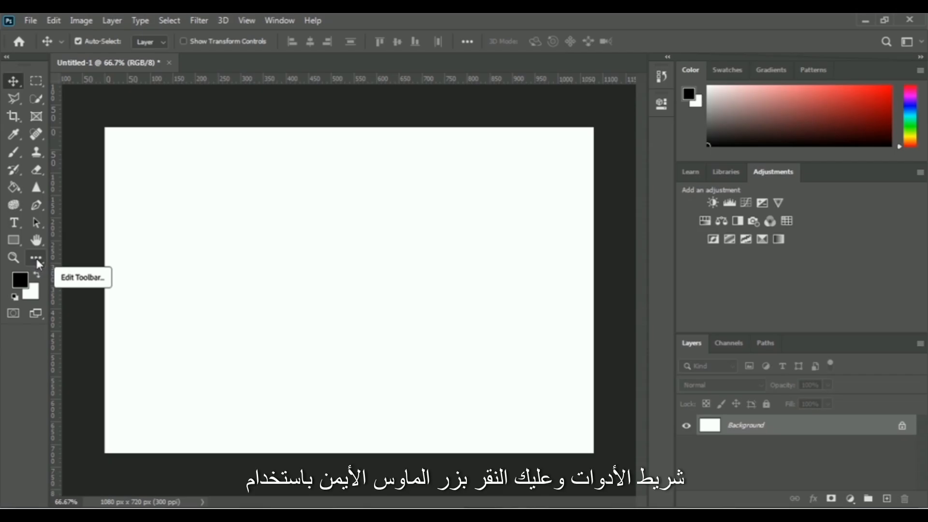
# Examine the shape tools group in the toolbar customization, from Rectangle Tool to Custom Shape Tool, and close it.
pyautogui.rightClick(37, 257)
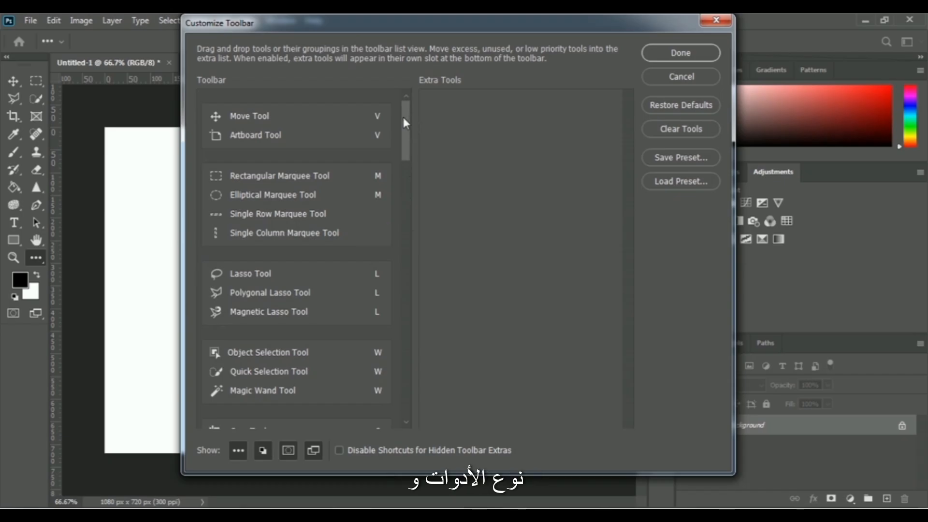
pyautogui.moveTo(403, 117); pyautogui.dragTo(390, 364)
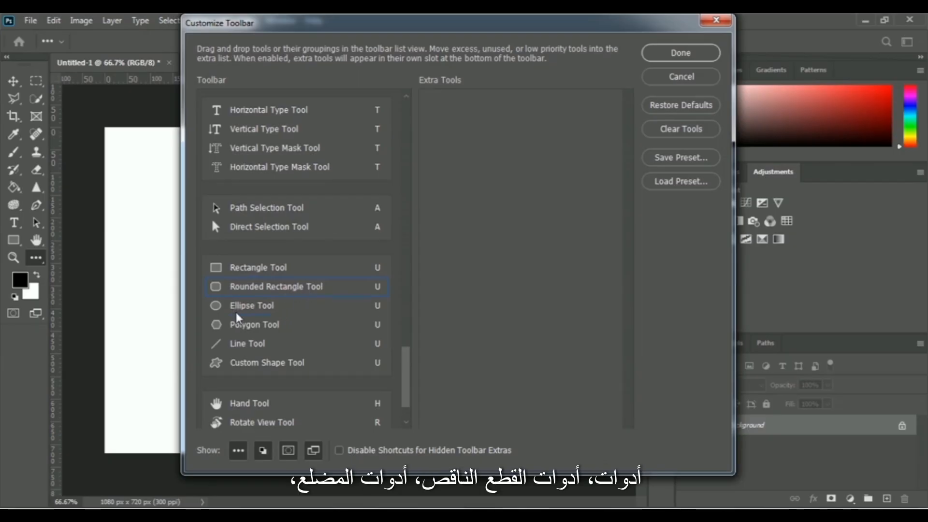
pyautogui.click(283, 326)
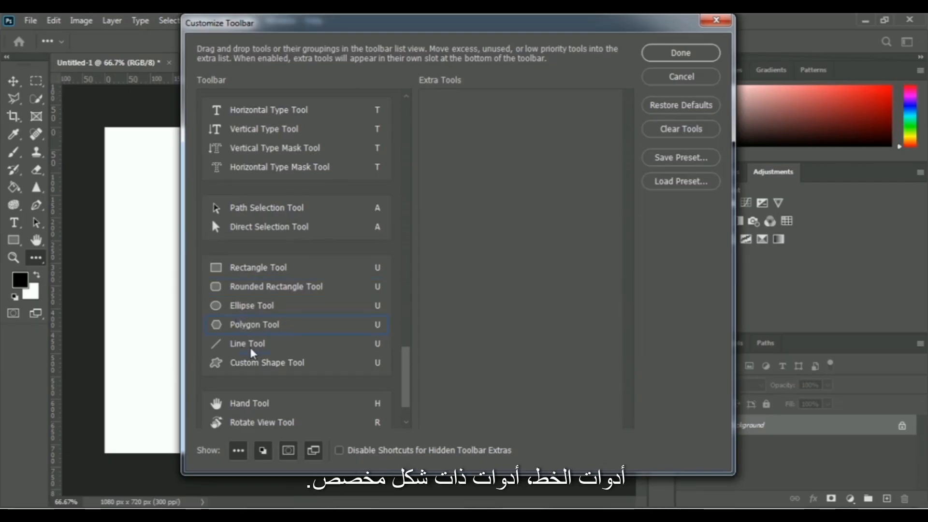
pyautogui.click(302, 369)
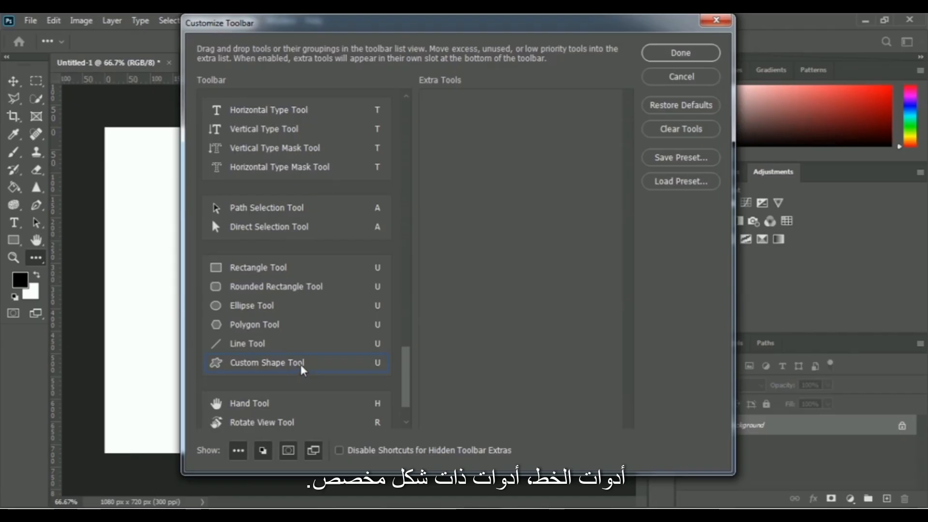
pyautogui.click(245, 272)
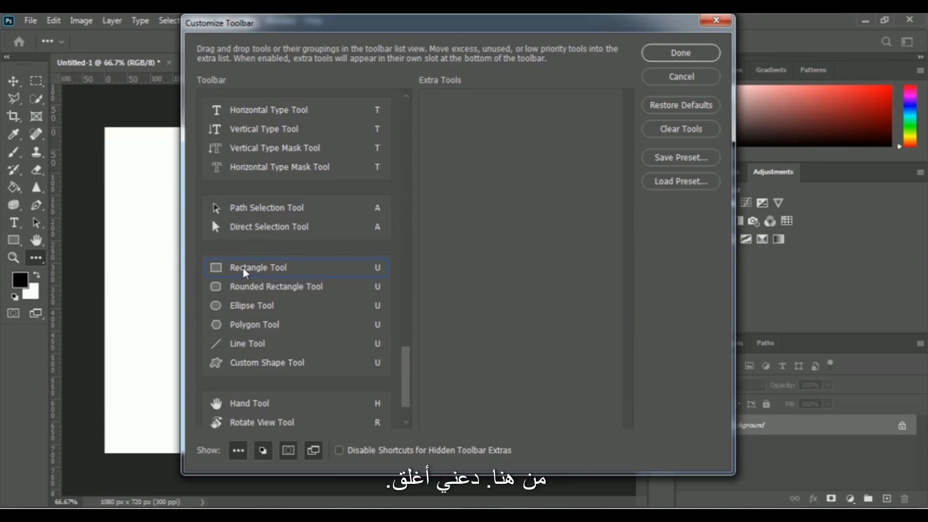
pyautogui.click(724, 23)
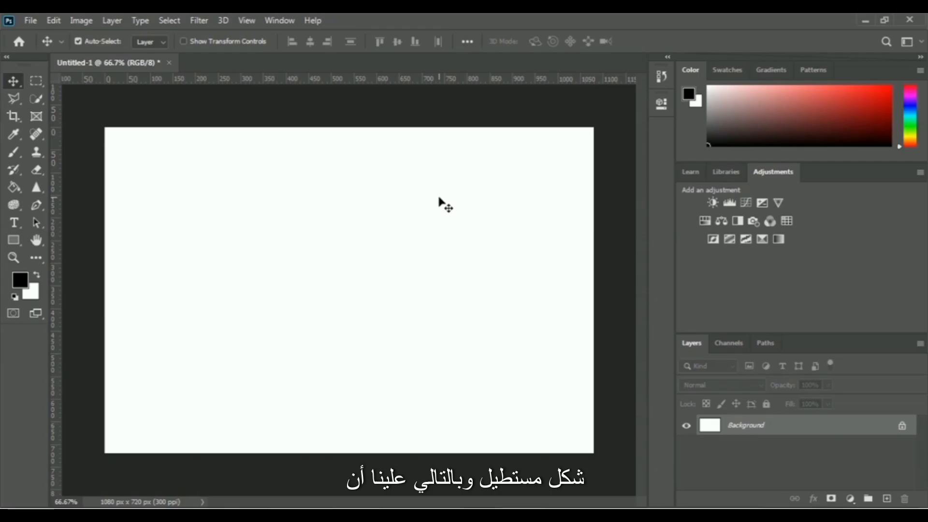
# Draw a rectangle about 577 × 349 px in the upper left area of the canvas.
pyautogui.click(13, 242)
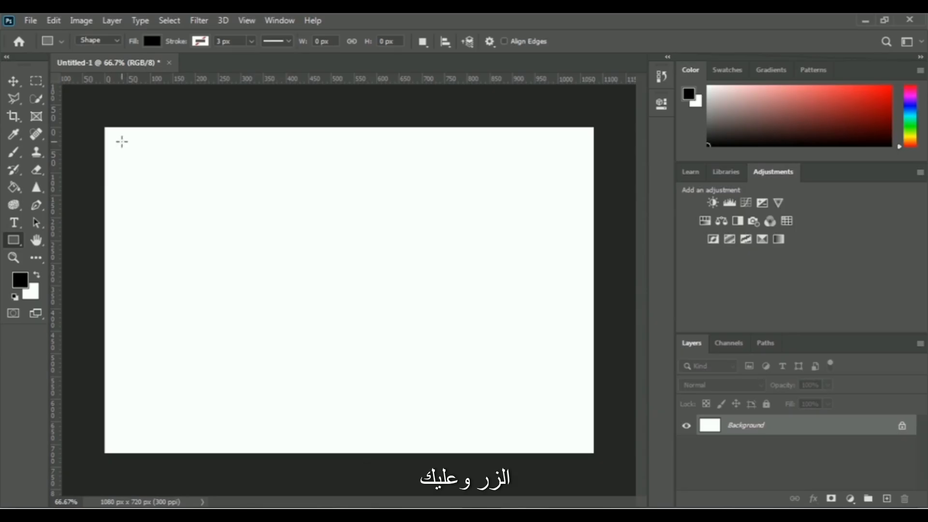
pyautogui.moveTo(122, 141); pyautogui.dragTo(382, 299)
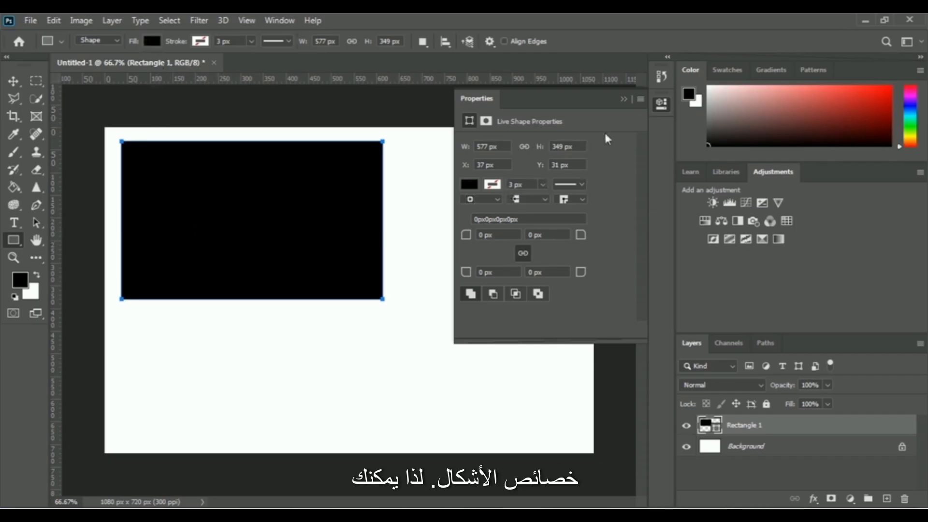
# Change the rectangle's fill to the pink colour #f51172.
pyautogui.click(153, 40)
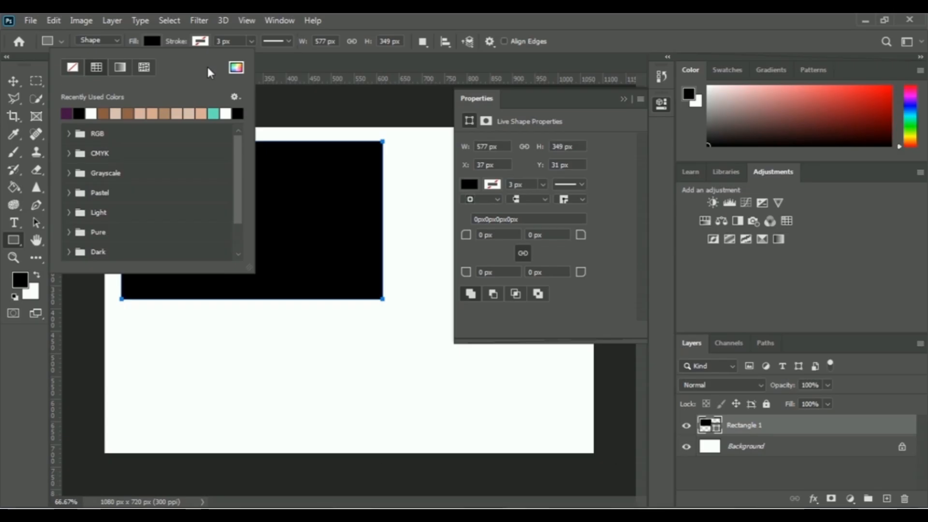
pyautogui.click(235, 68)
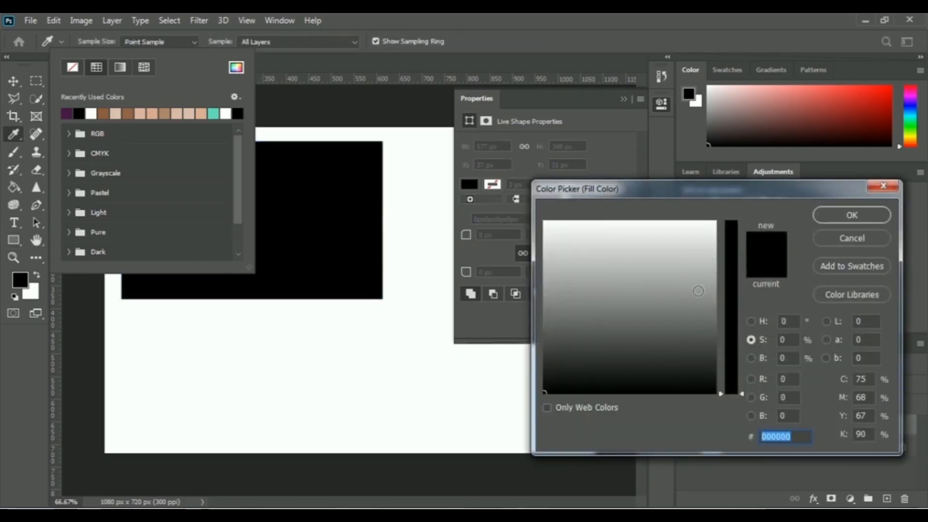
pyautogui.click(751, 321)
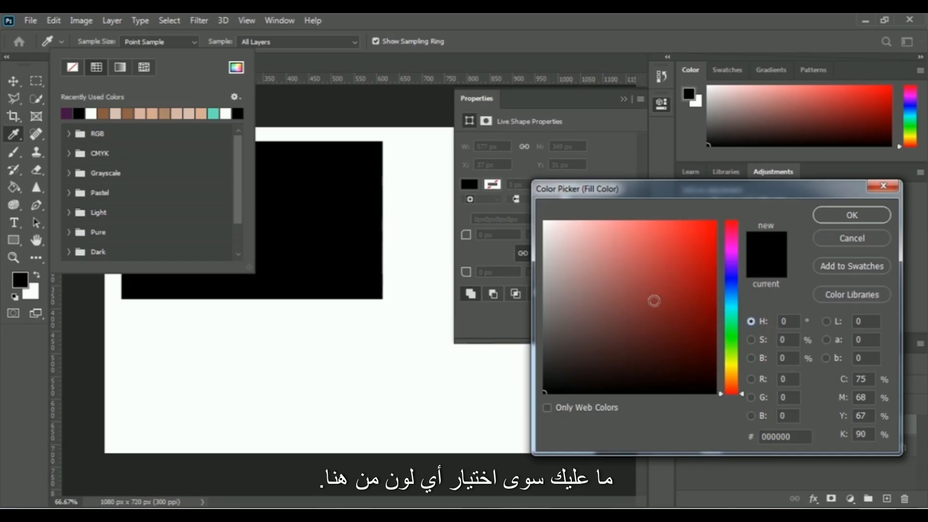
pyautogui.click(730, 244)
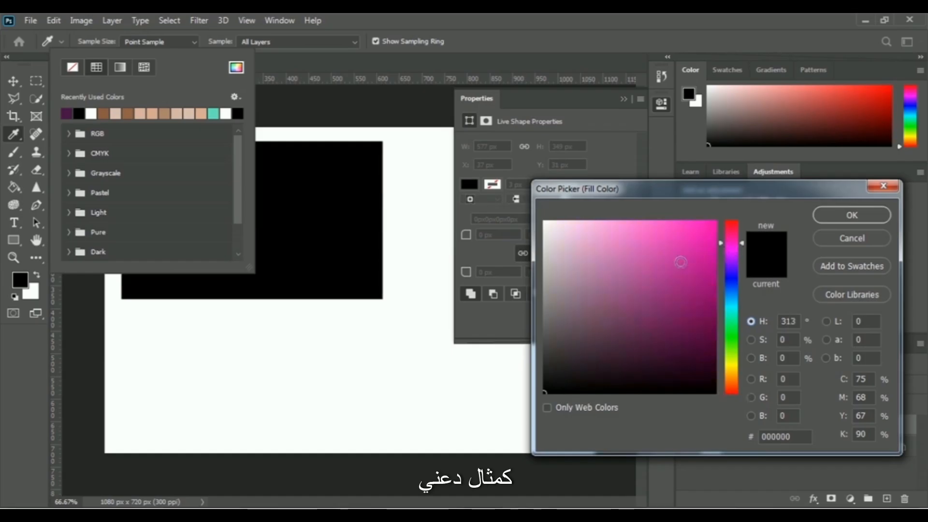
pyautogui.click(731, 234)
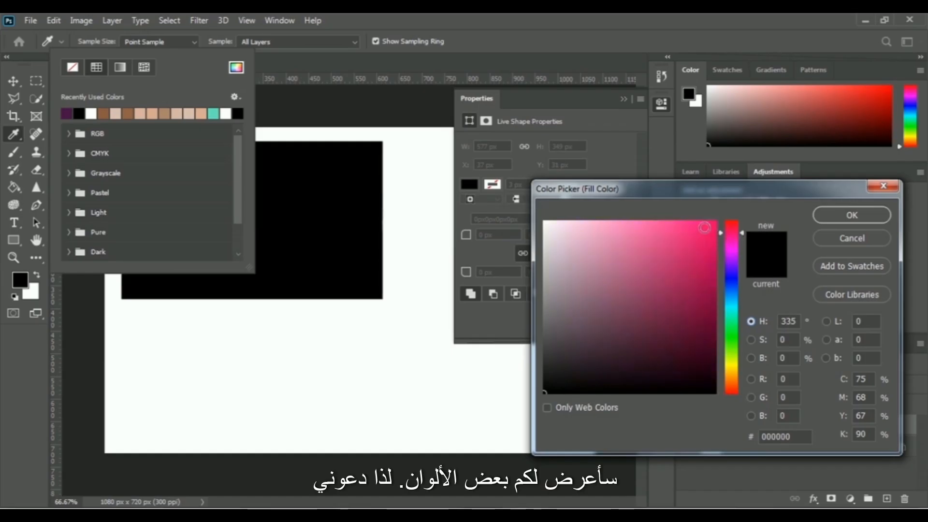
pyautogui.click(704, 227)
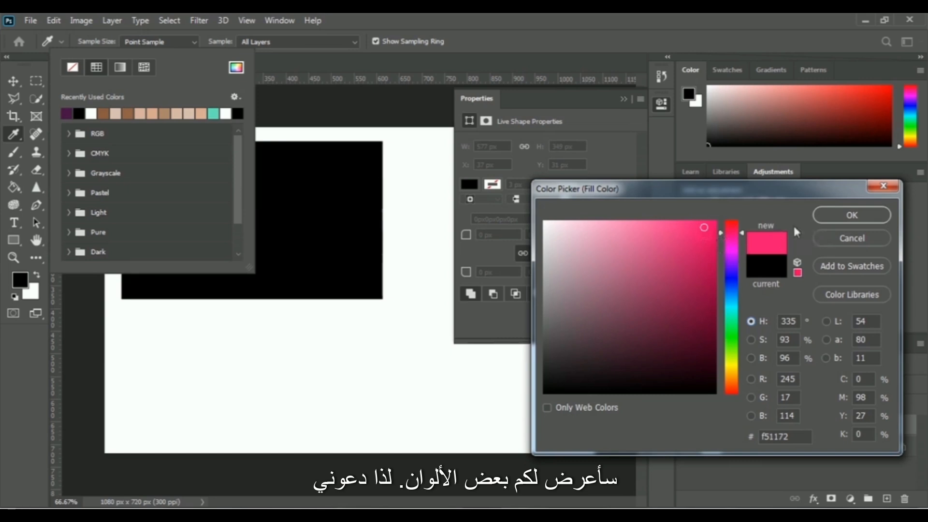
pyautogui.click(859, 214)
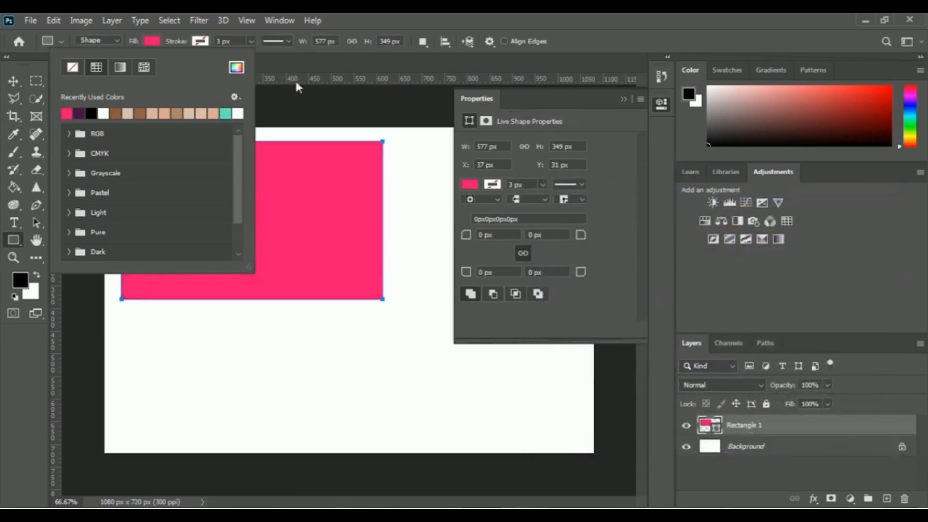
pyautogui.click(623, 41)
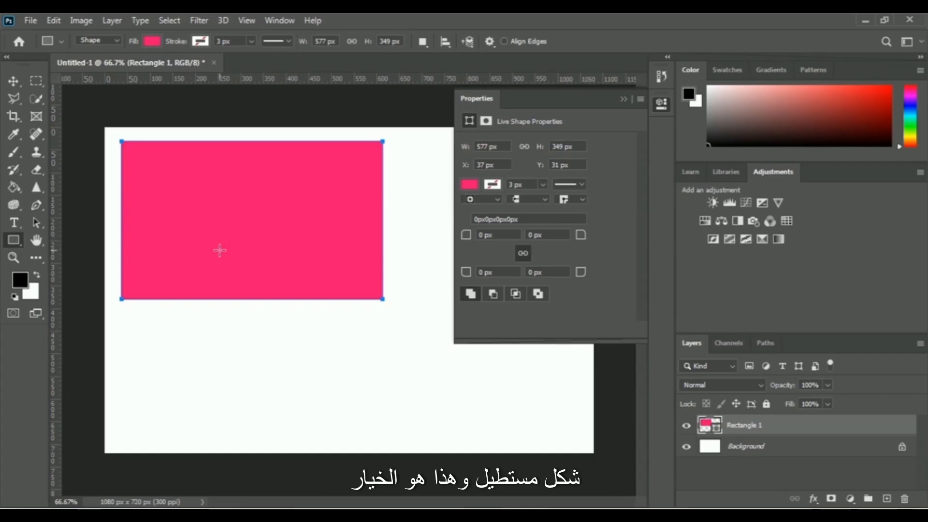
# Give the pink rectangle a black stroke 10 px wide.
pyautogui.click(202, 45)
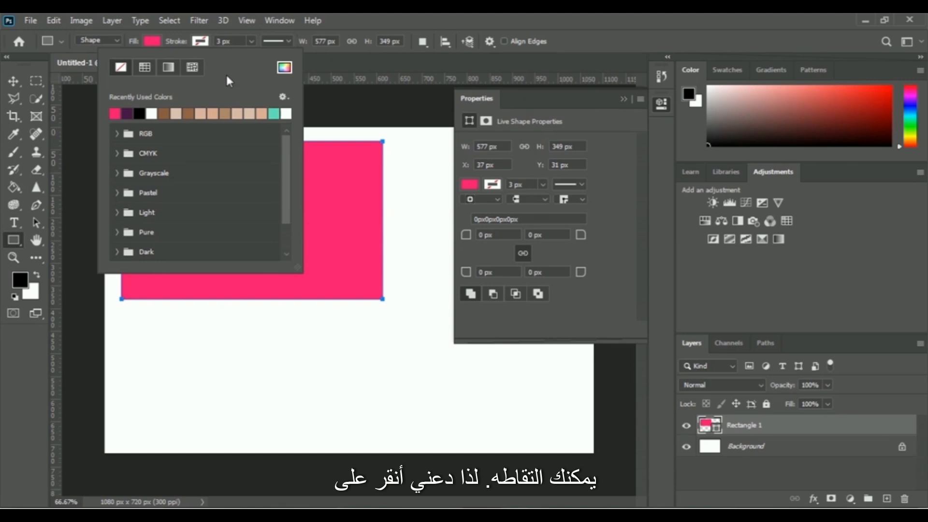
pyautogui.click(139, 114)
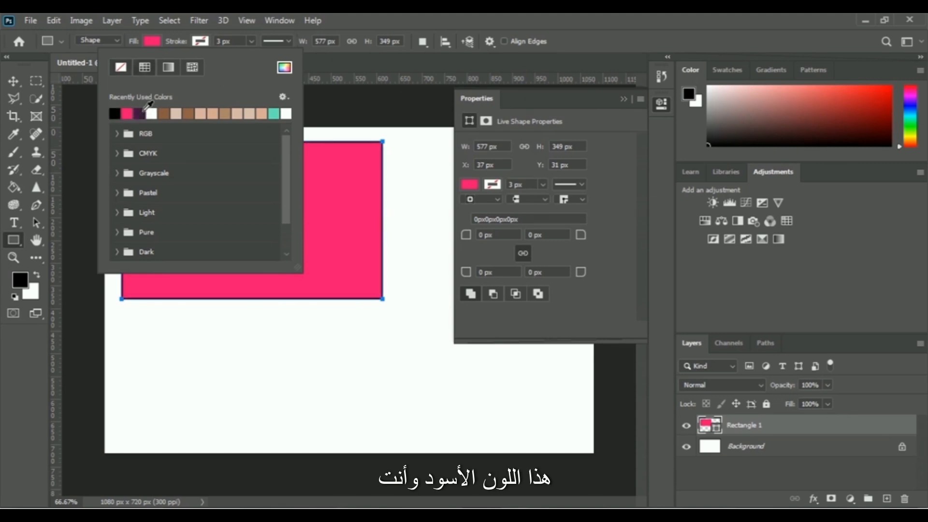
pyautogui.click(574, 57)
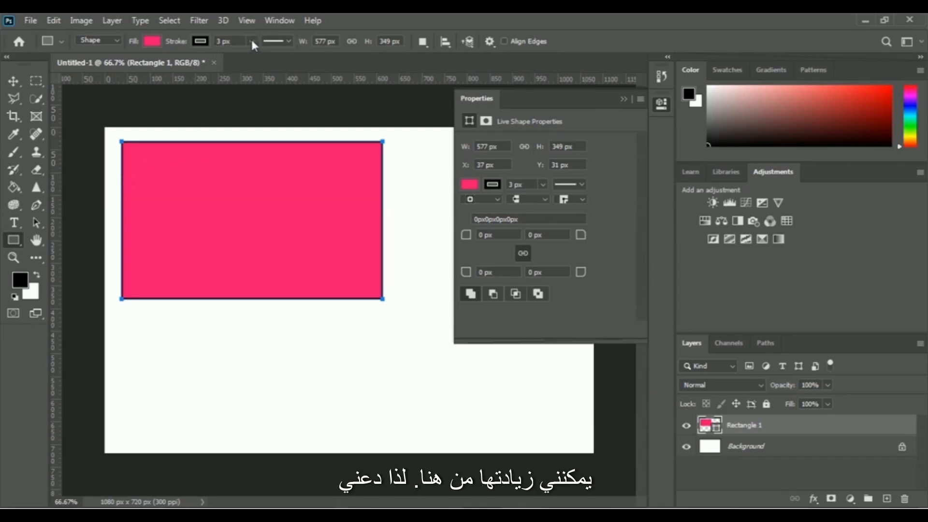
pyautogui.doubleClick(221, 42)
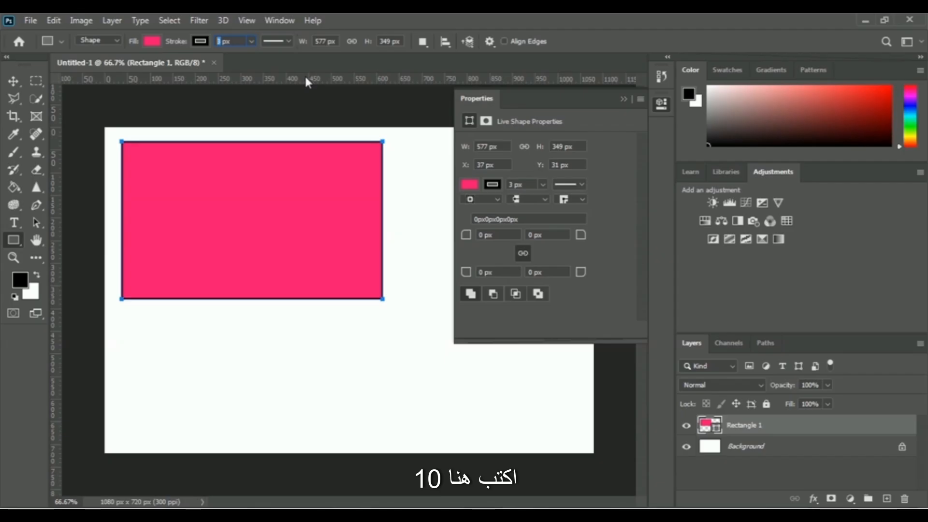
pyautogui.write('10')
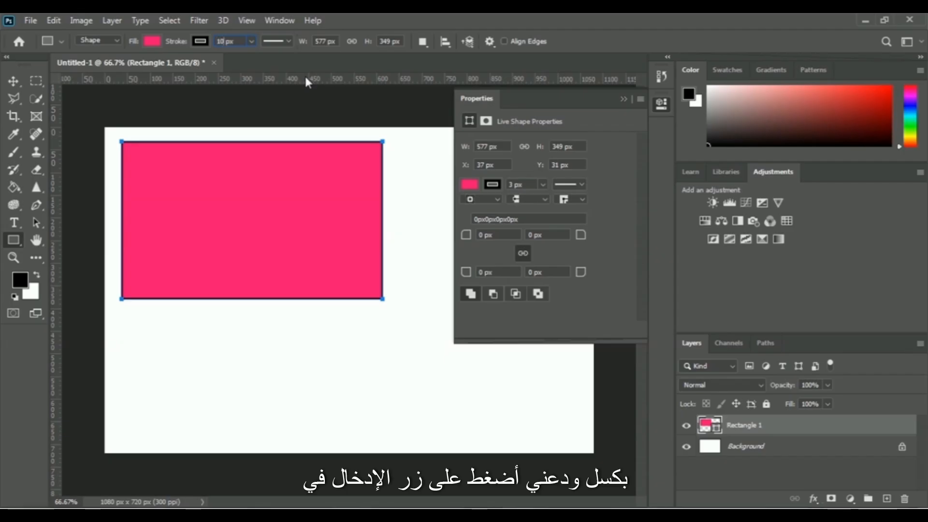
pyautogui.press('Return')
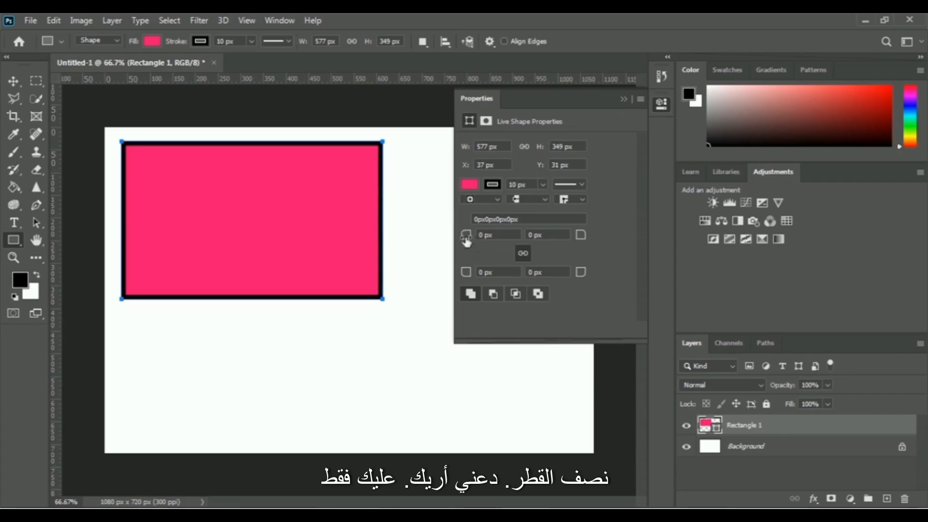
# Round all the rectangle's corners to 48 px, unlink the radii, and increase its upper-left and lower-right corners to 102 px.
pyautogui.moveTo(466, 244); pyautogui.dragTo(497, 245)
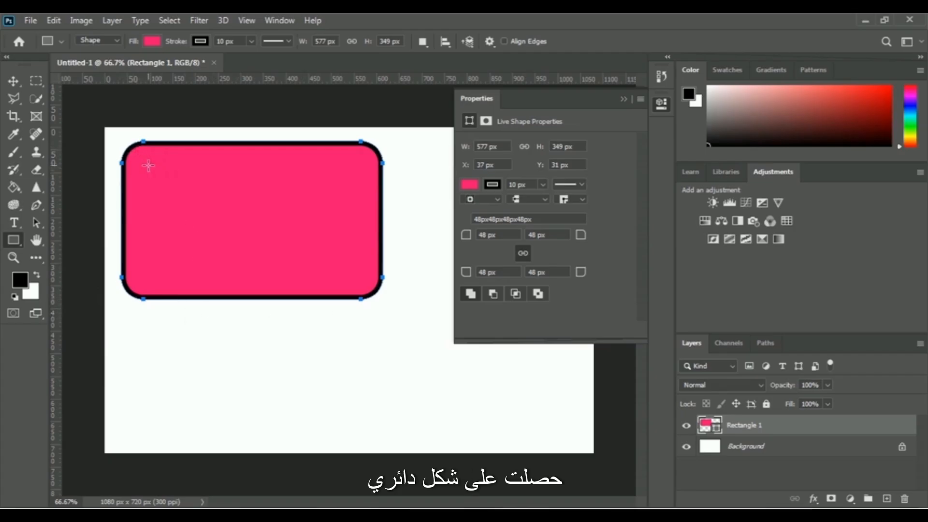
pyautogui.click(523, 254)
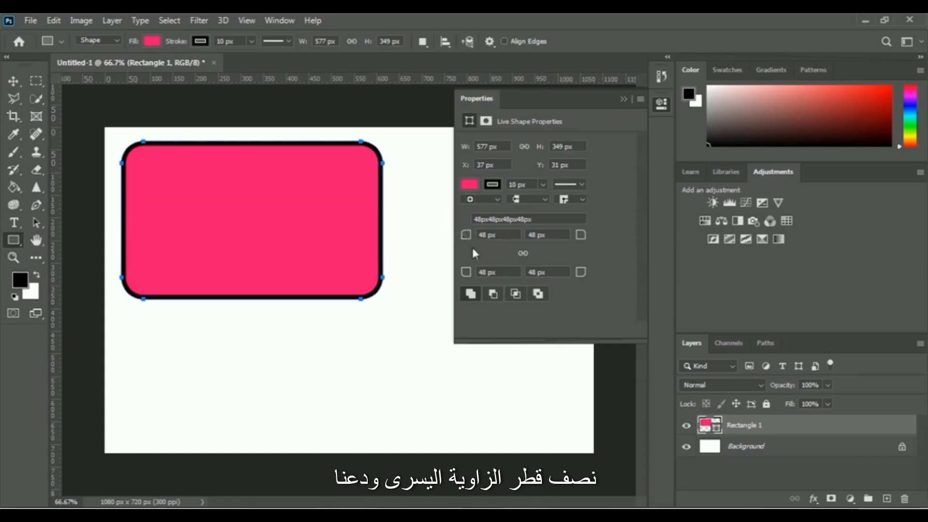
pyautogui.moveTo(468, 237); pyautogui.dragTo(500, 242)
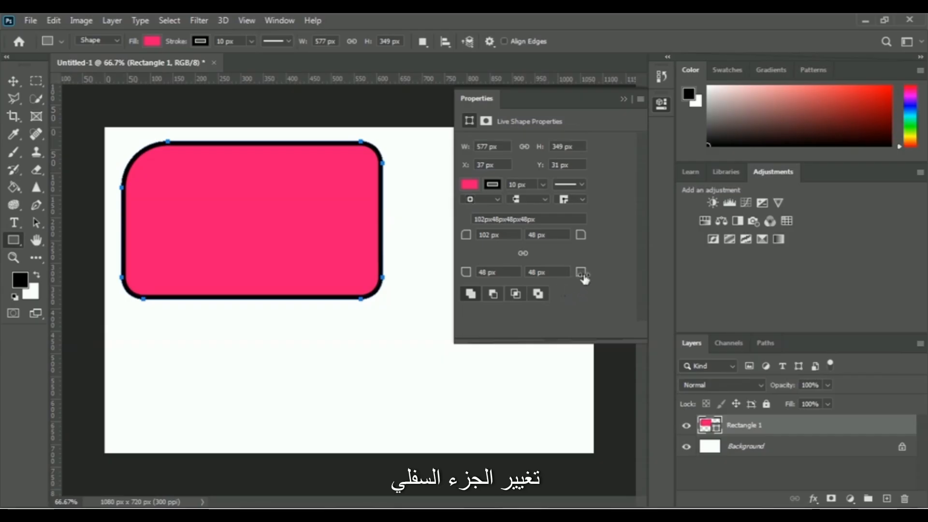
pyautogui.moveTo(582, 271); pyautogui.dragTo(617, 276)
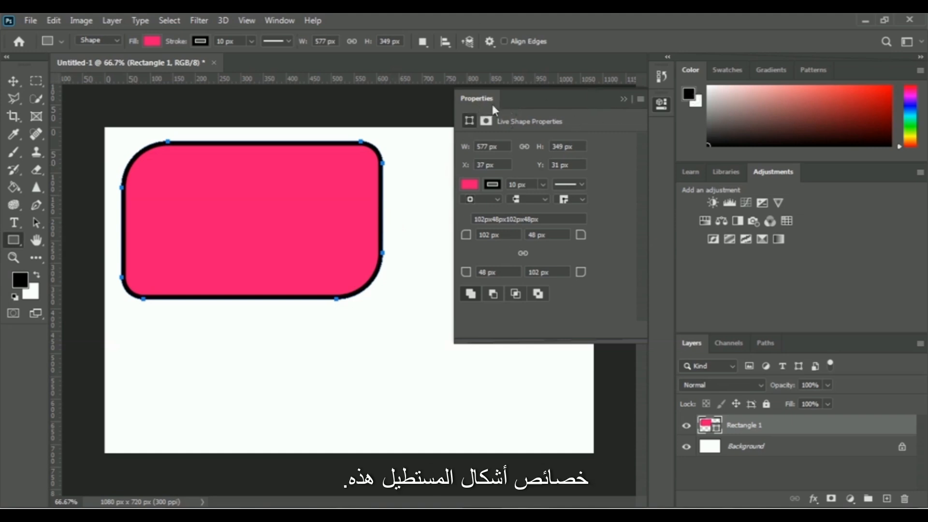
pyautogui.click(624, 99)
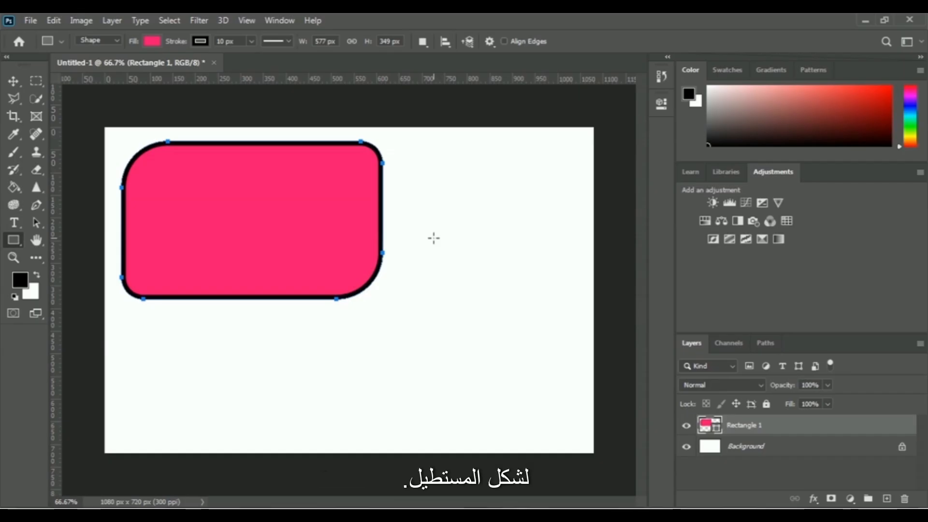
pyautogui.press('Escape')
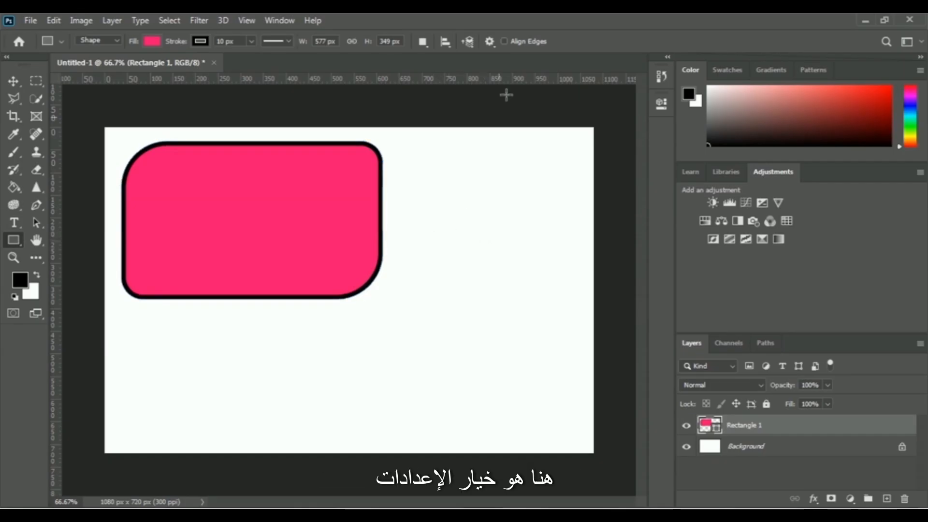
# Constrain the Rectangle tool to squares and draw a square about 323 px wide beside the rounded rectangle.
pyautogui.click(490, 42)
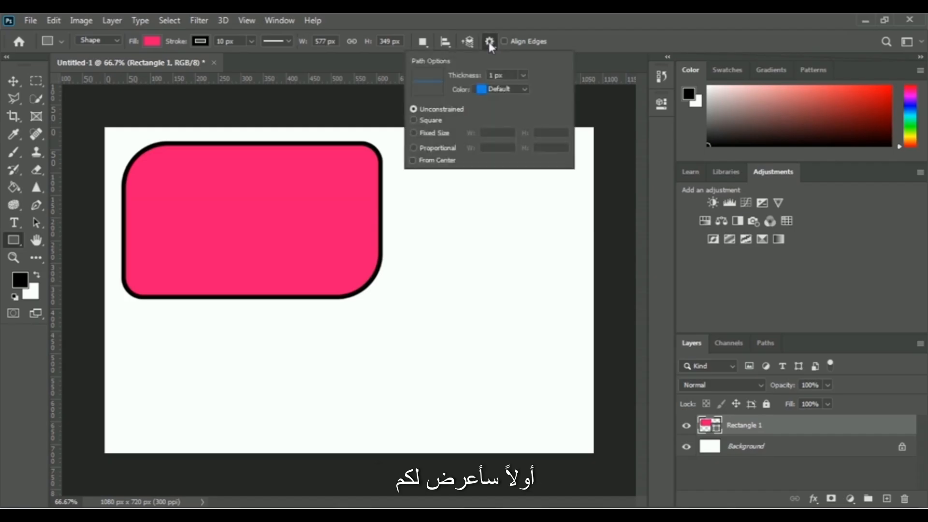
pyautogui.click(414, 122)
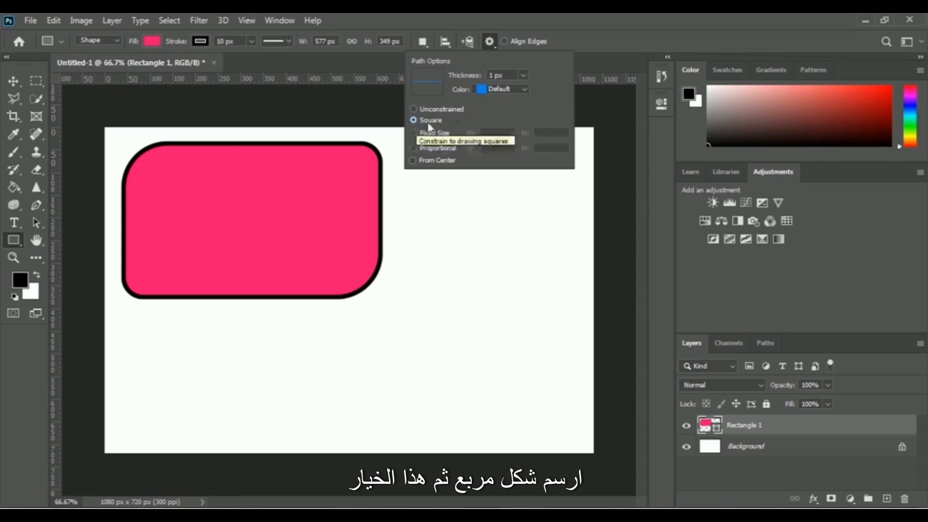
pyautogui.click(564, 38)
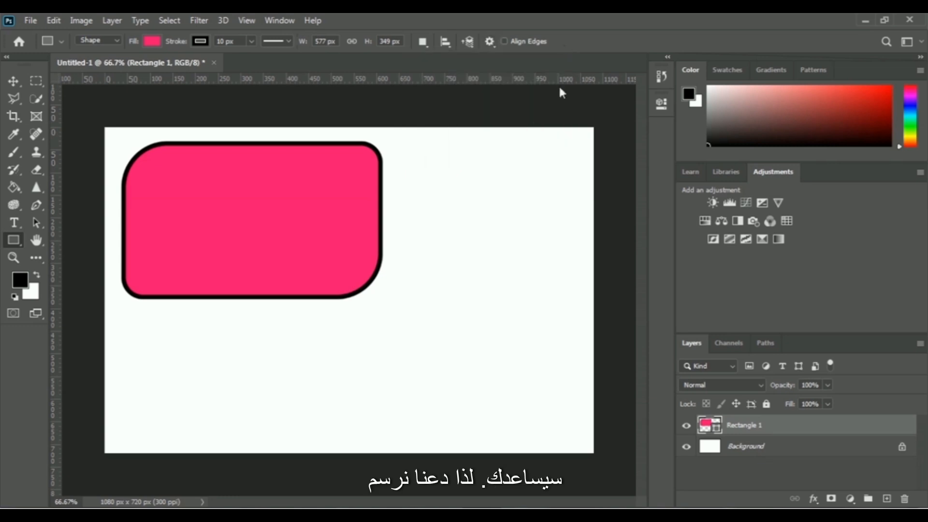
pyautogui.moveTo(402, 147); pyautogui.dragTo(616, 292)
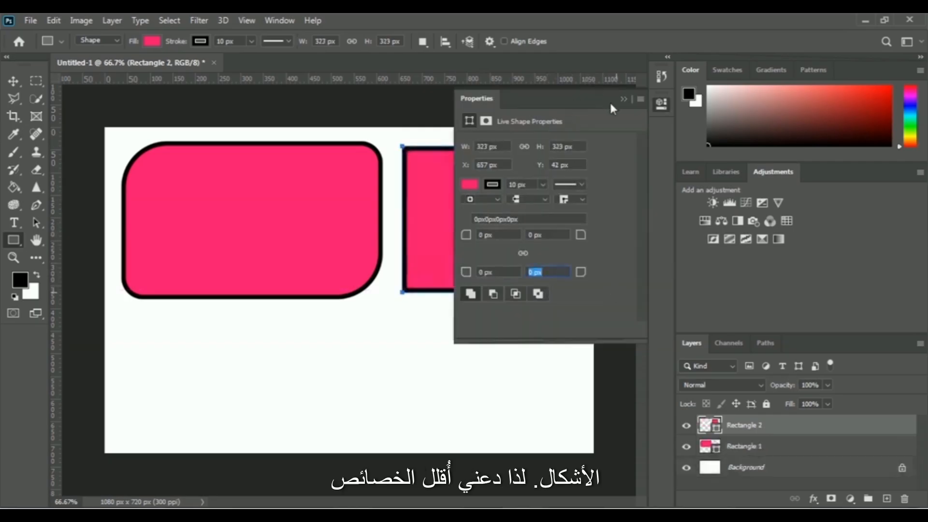
pyautogui.click(623, 98)
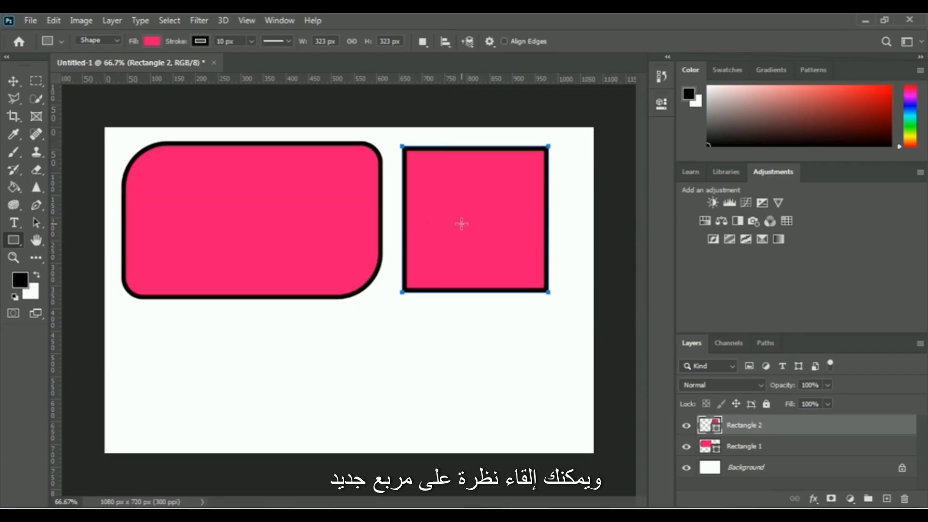
pyautogui.press('Return')
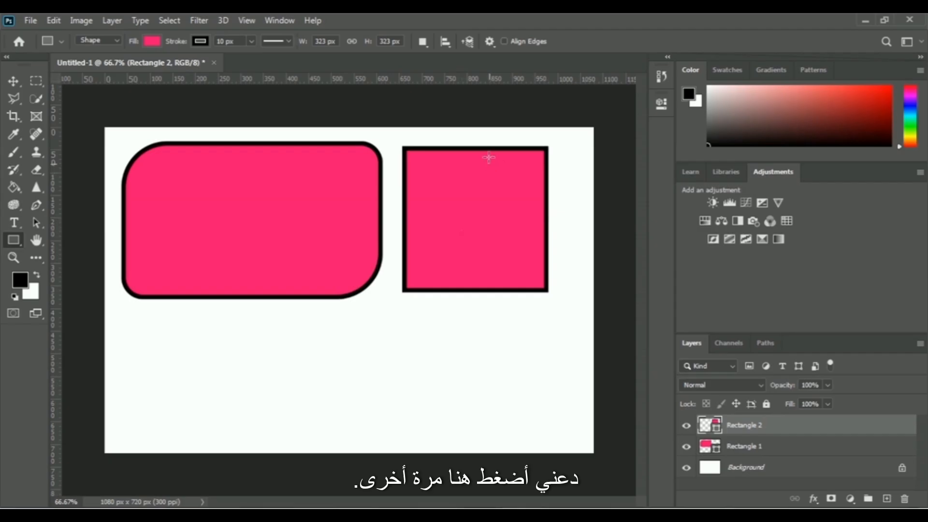
# Set the Rectangle tool to a fixed size of 250 × 300 px and place one such rectangle below the rounded rectangle.
pyautogui.click(490, 43)
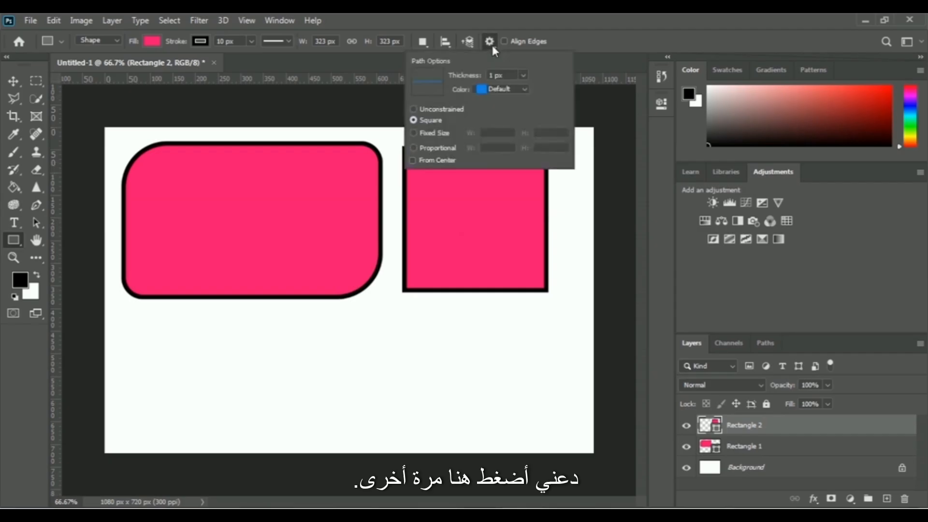
pyautogui.click(413, 133)
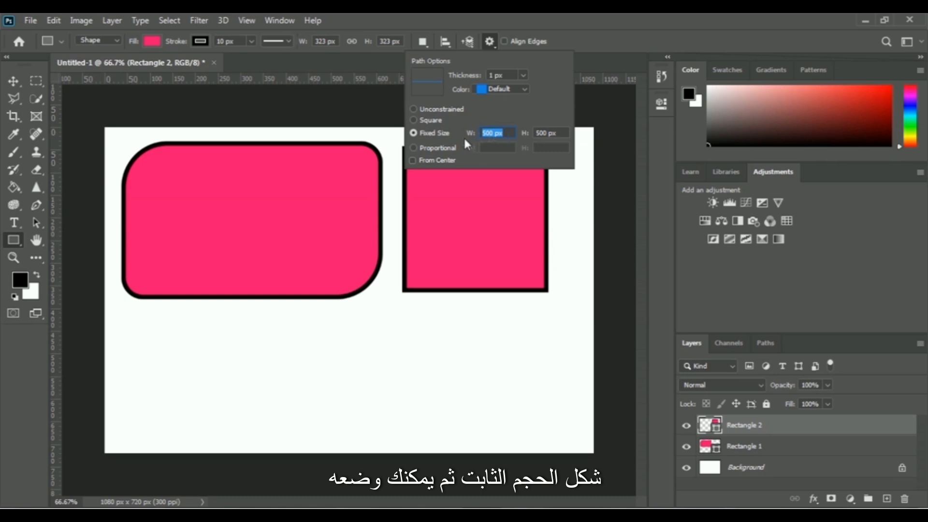
pyautogui.click(492, 131)
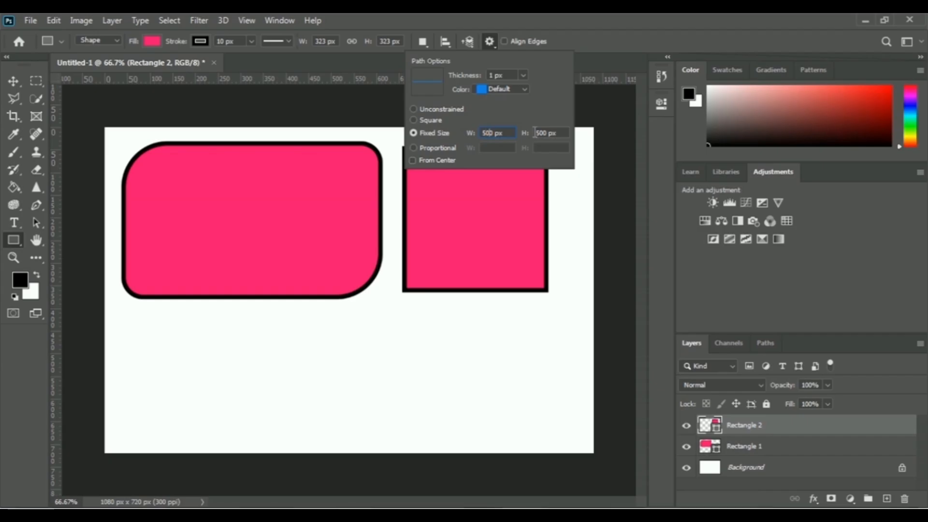
pyautogui.press('BackSpace')
pyautogui.press('BackSpace')
pyautogui.write('25')
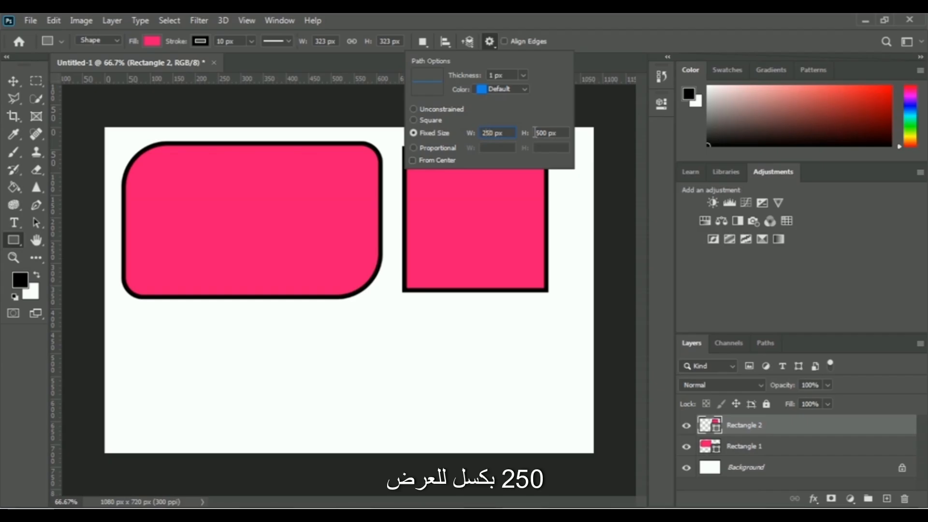
pyautogui.moveTo(542, 133); pyautogui.dragTo(517, 128)
pyautogui.write('3')
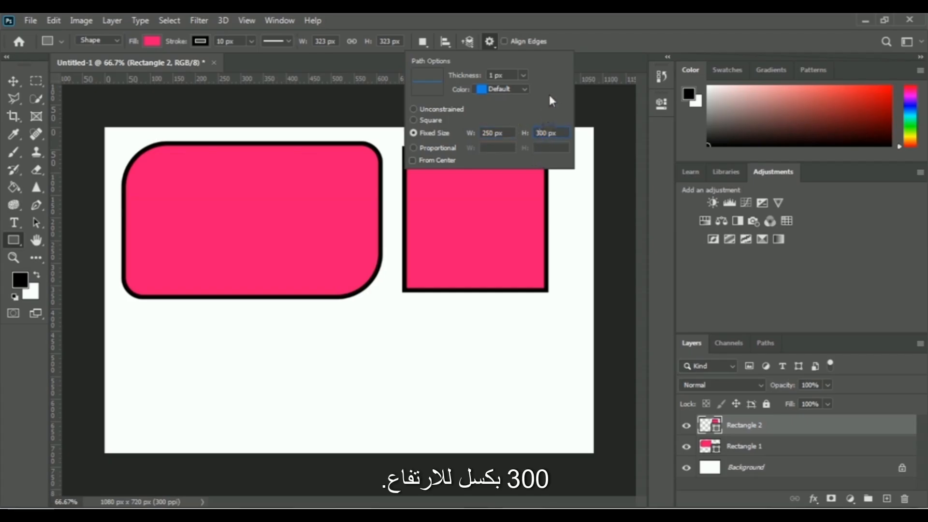
pyautogui.press('Return')
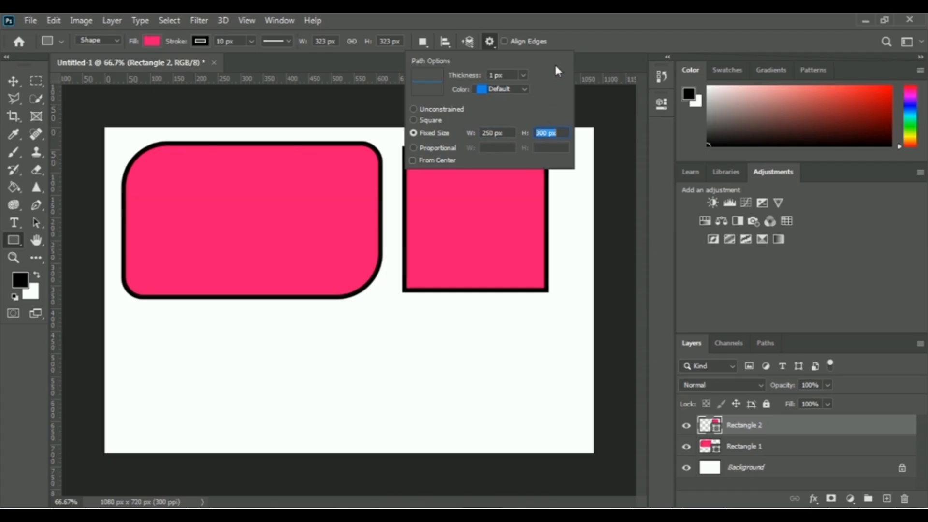
pyautogui.click(581, 41)
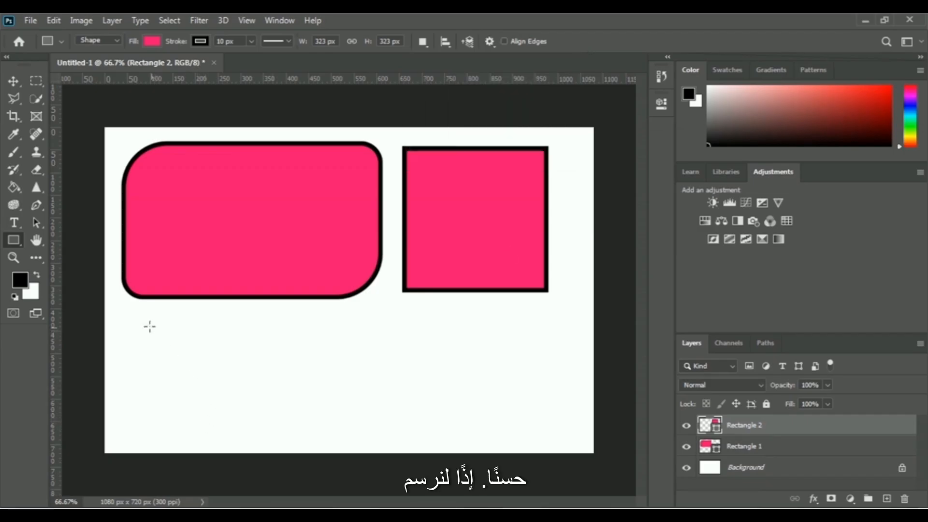
pyautogui.moveTo(130, 307)
pyautogui.mouseDown()
pyautogui.moveTo(155, 321)
pyautogui.moveTo(121, 305)
pyautogui.mouseUp()
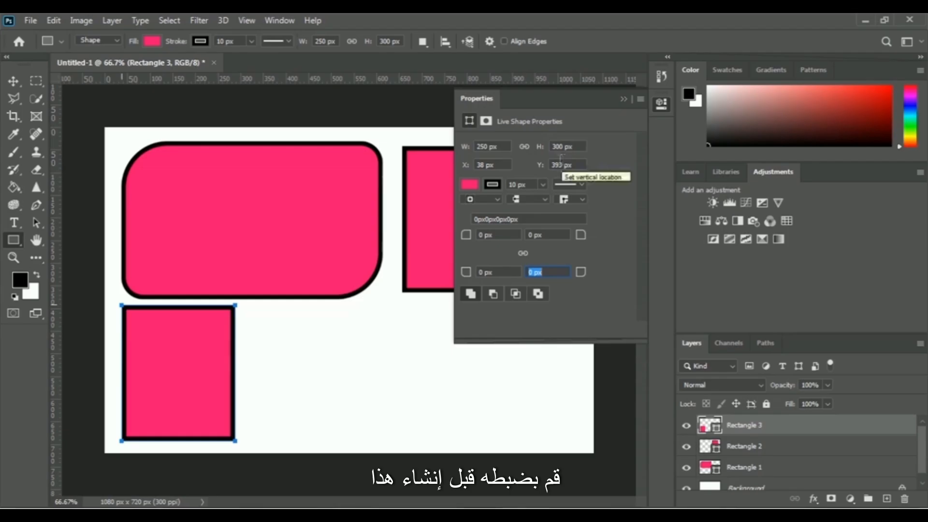
pyautogui.click(626, 99)
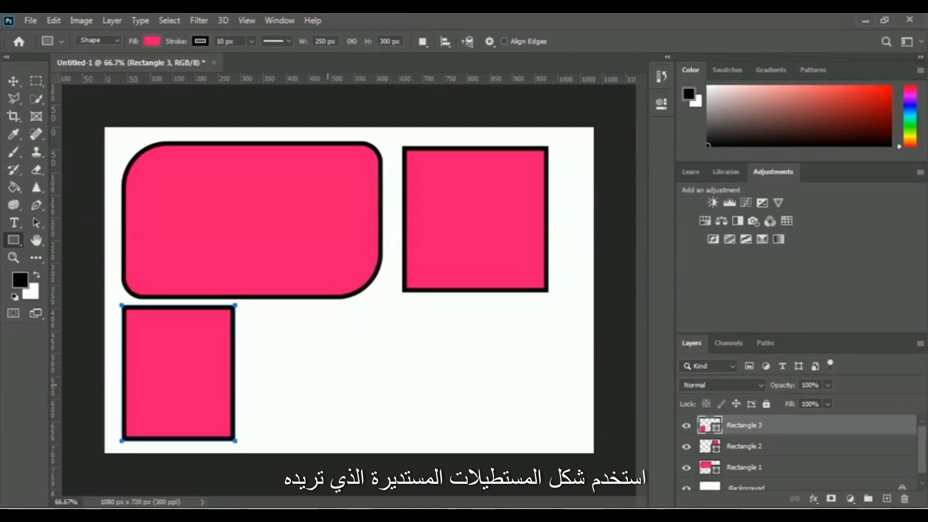
# Draw a rounded rectangle about 669 × 279 px with a 41 px corner radius beside the lower small rectangle.
pyautogui.rightClick(13, 240)
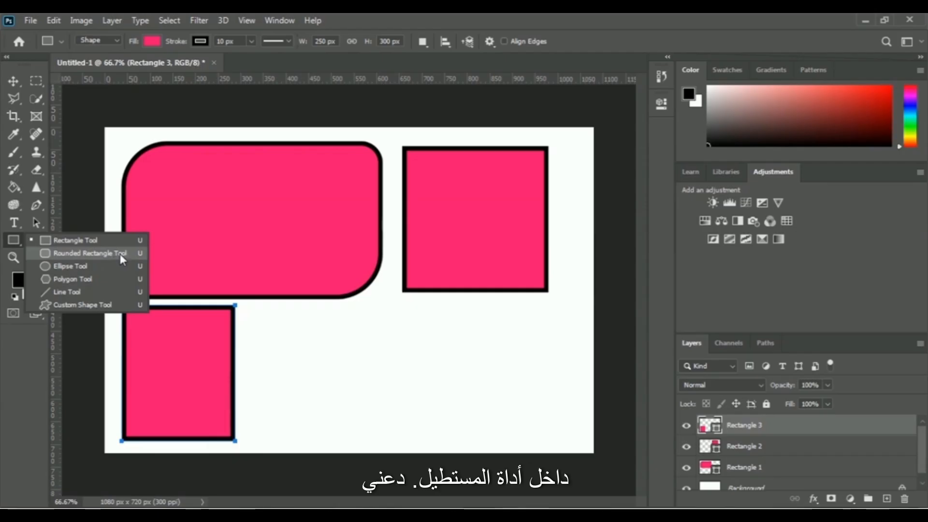
pyautogui.click(77, 254)
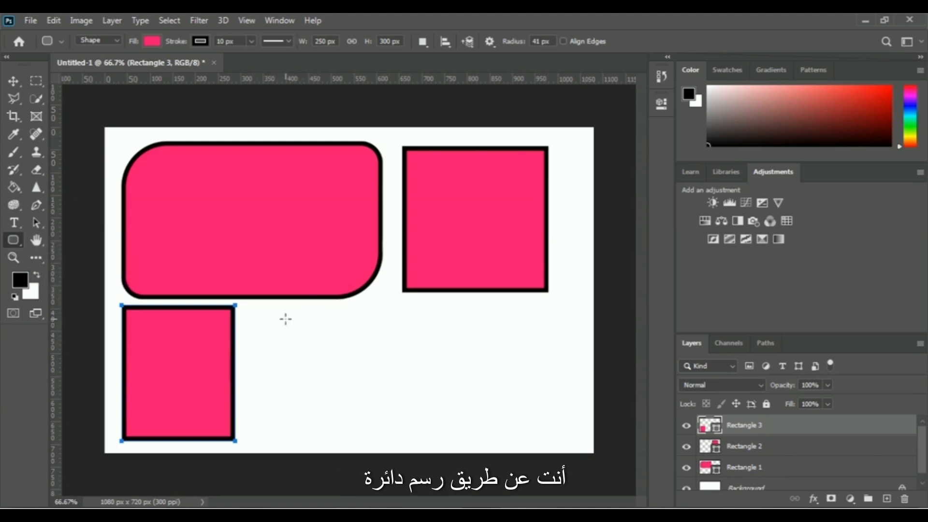
pyautogui.moveTo(266, 310); pyautogui.dragTo(564, 434)
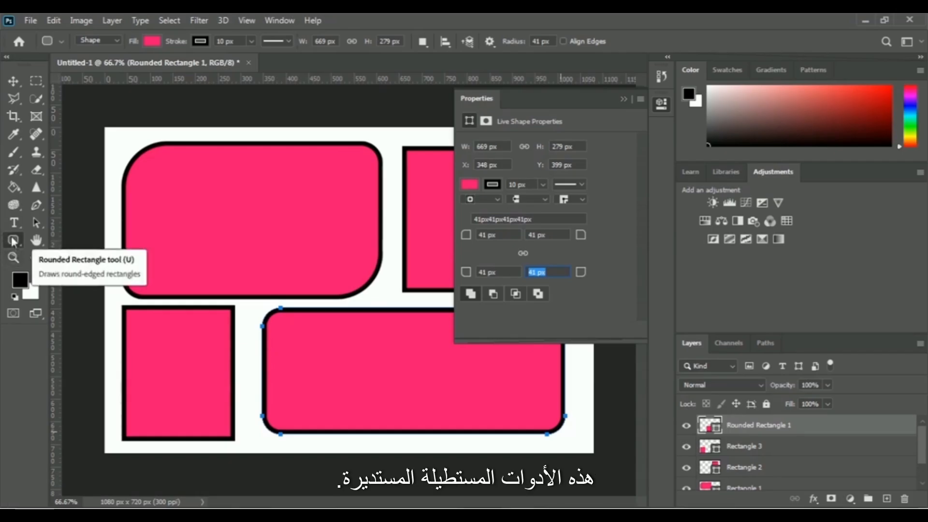
pyautogui.click(624, 98)
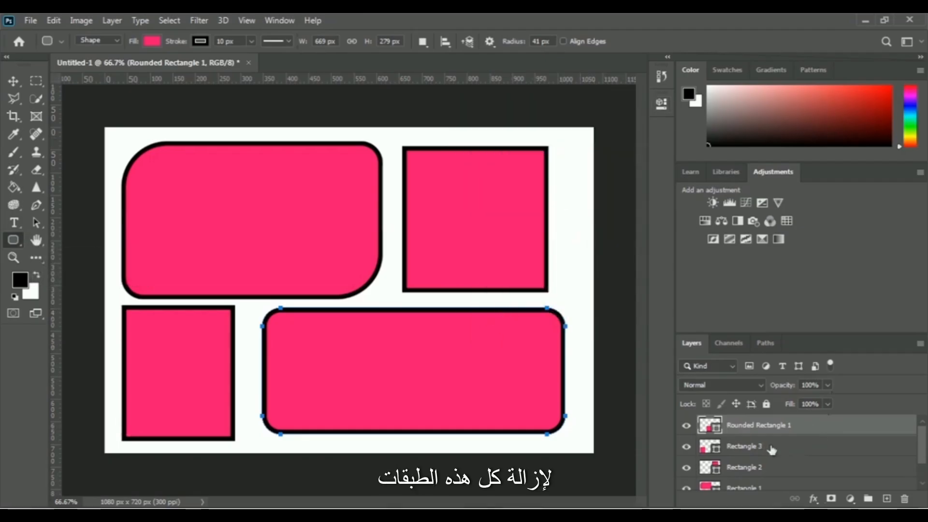
# Delete the three rectangle layers and the rounded rectangle layer, leaving only the white background.
pyautogui.scroll(-1, 772, 450)
pyautogui.scroll(-1, 772, 449)
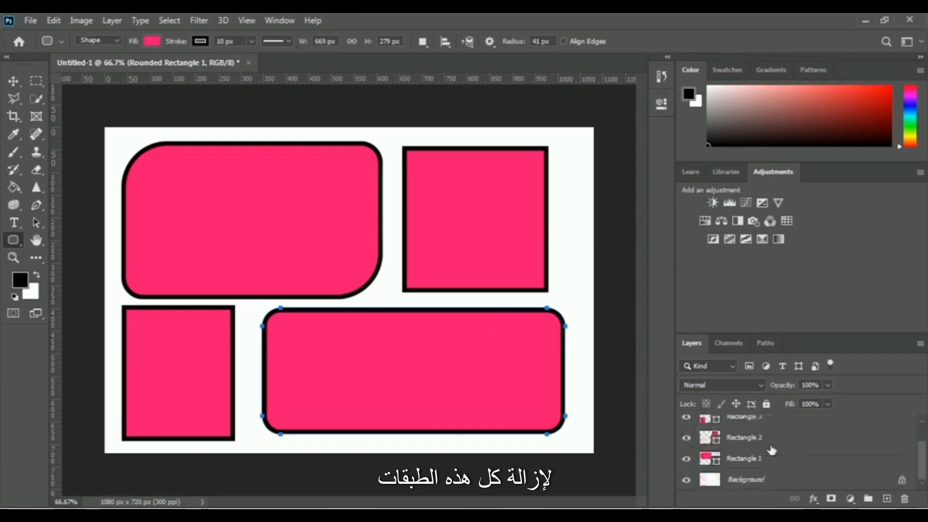
pyautogui.click(753, 463)
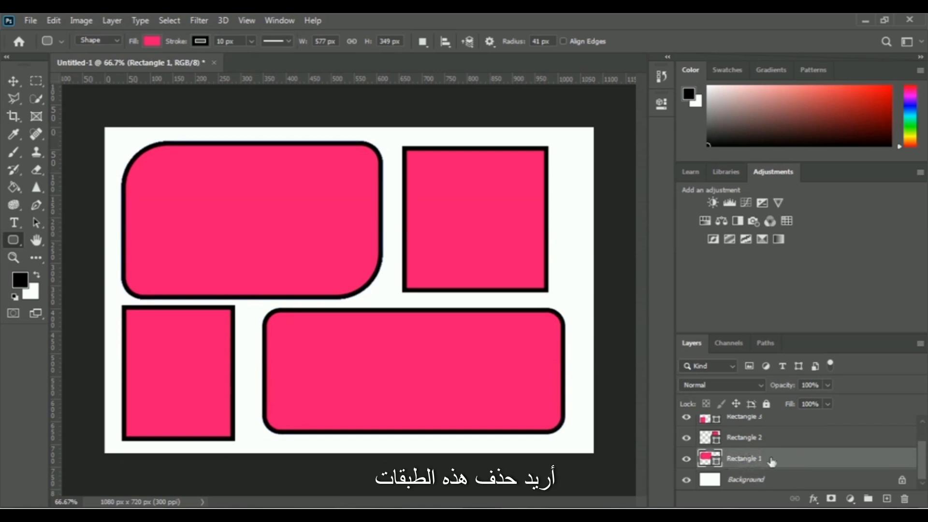
pyautogui.click(904, 499)
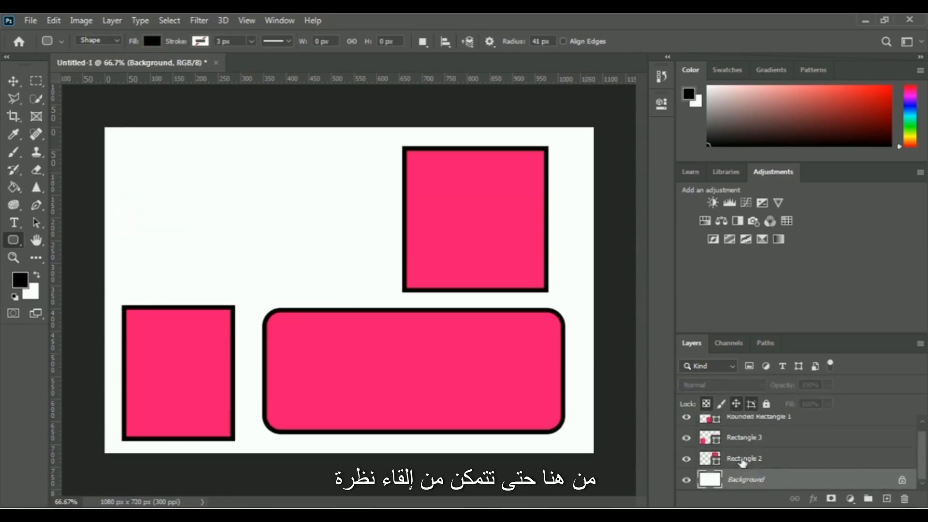
pyautogui.click(744, 459)
pyautogui.click(905, 499)
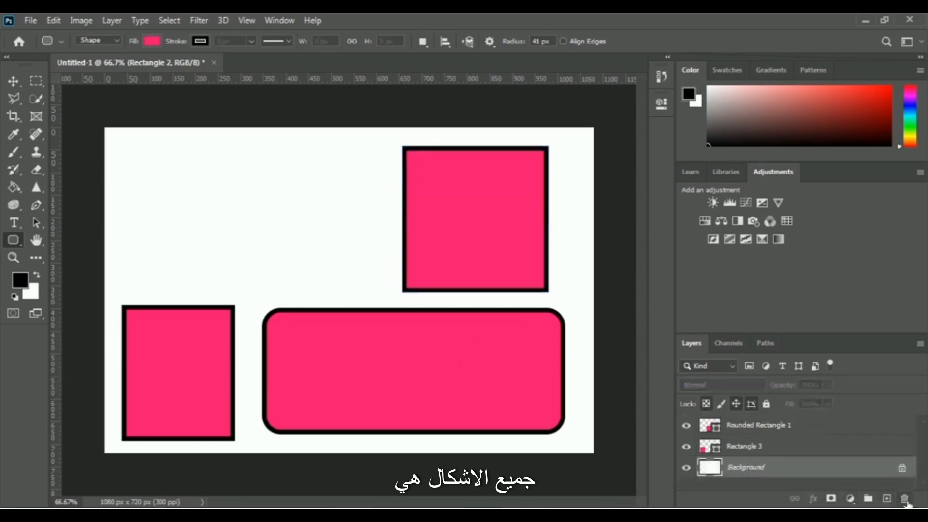
pyautogui.click(754, 447)
pyautogui.click(905, 498)
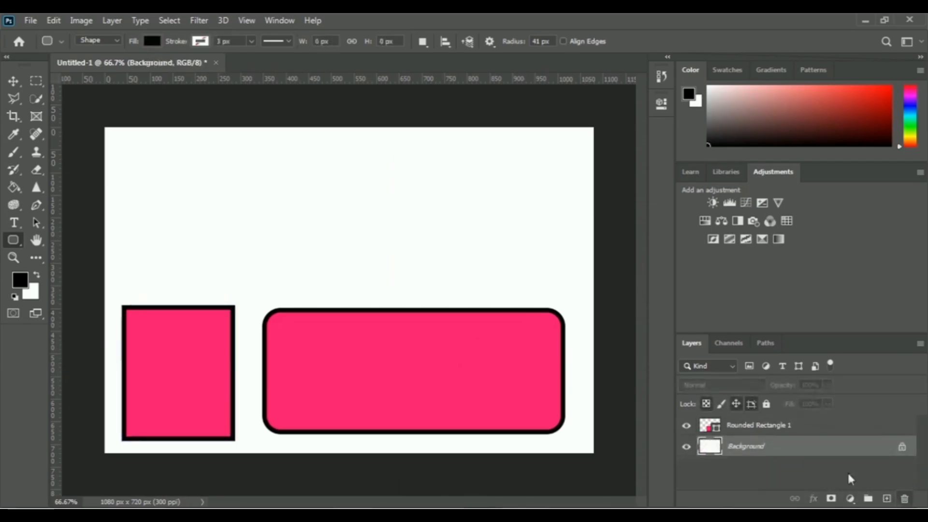
pyautogui.click(754, 426)
pyautogui.click(905, 499)
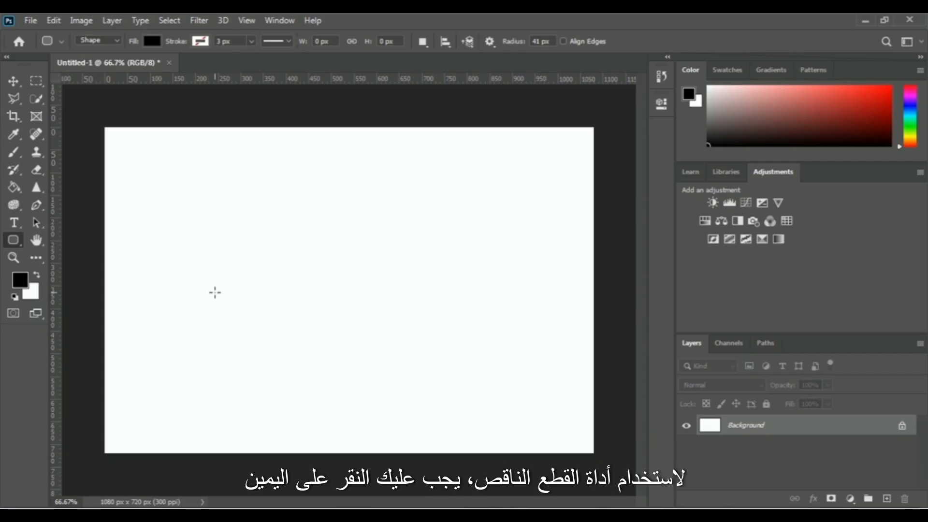
# Draw two black ellipses side by side with the Ellipse tool, each about 407 × 380 px.
pyautogui.rightClick(14, 246)
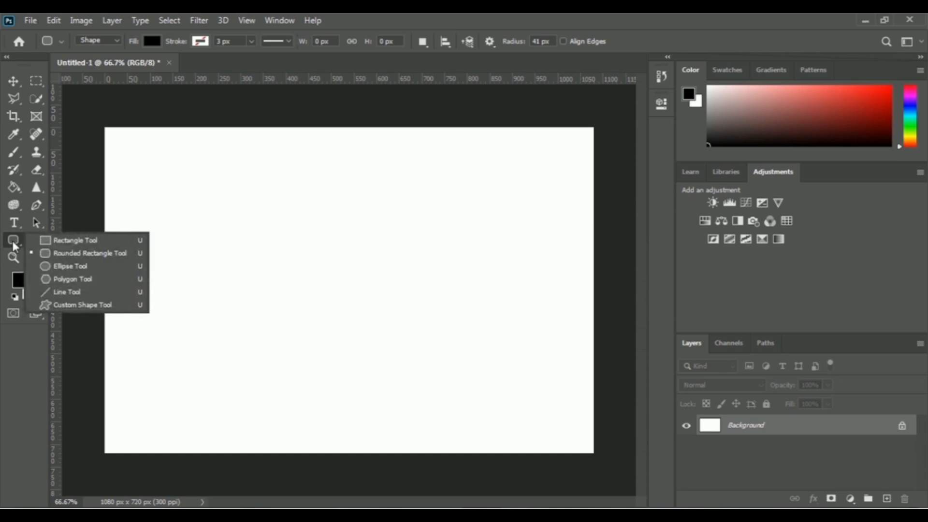
pyautogui.click(69, 267)
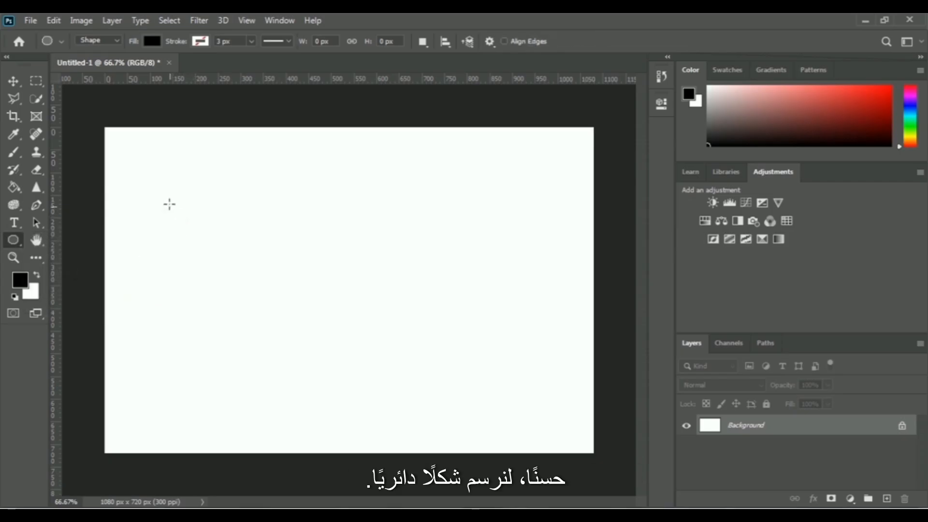
pyautogui.moveTo(172, 182); pyautogui.dragTo(355, 354)
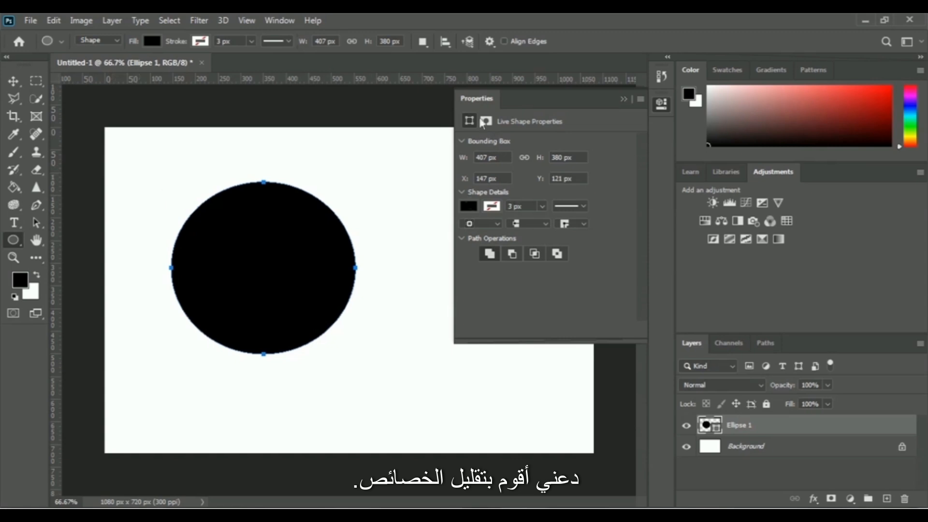
pyautogui.click(624, 100)
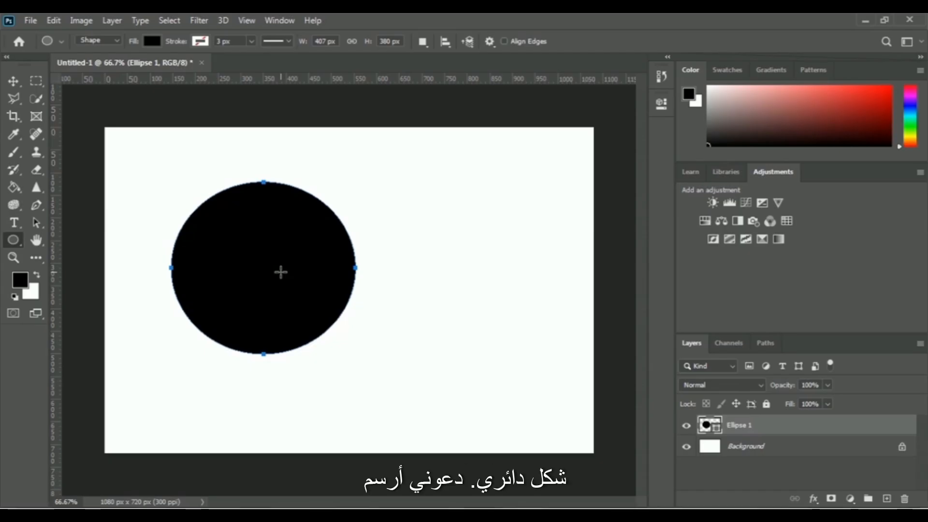
pyautogui.moveTo(374, 187); pyautogui.dragTo(559, 358)
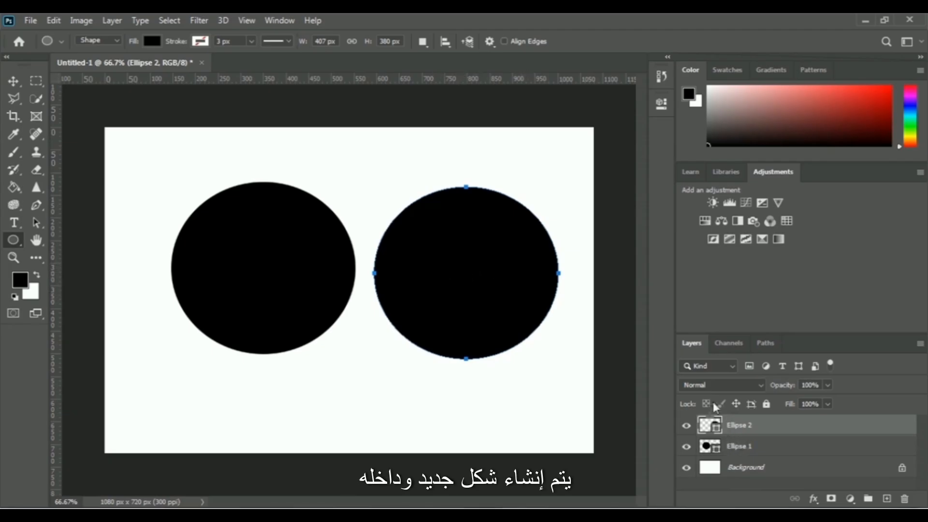
# Change the second ellipse's fill to the recently used yellow.
pyautogui.click(153, 42)
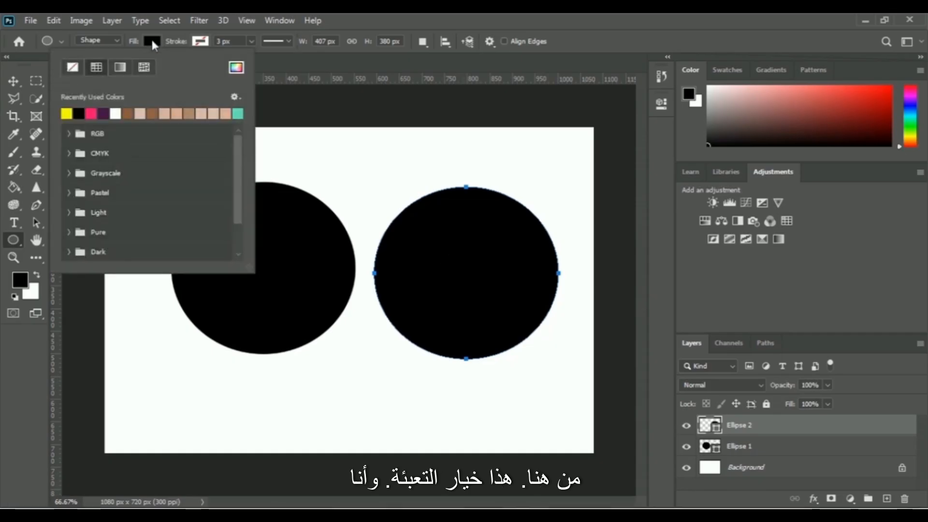
pyautogui.click(67, 113)
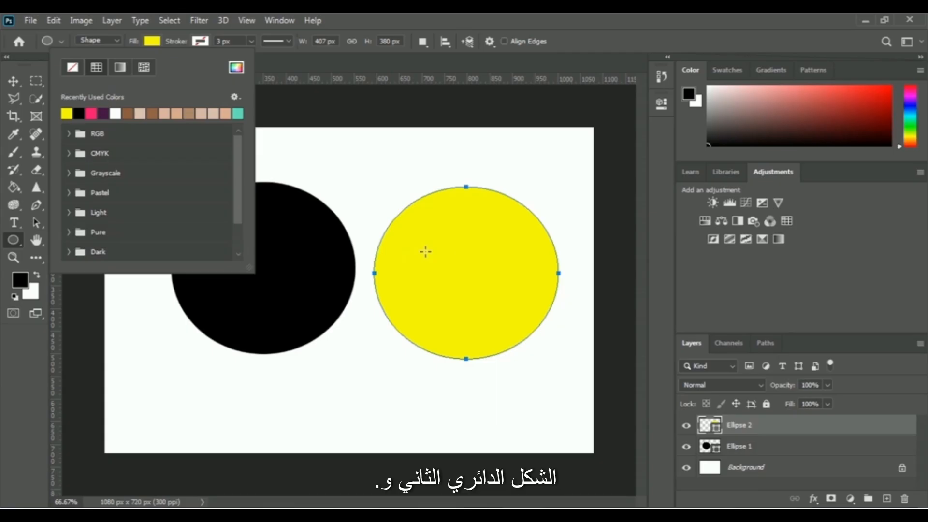
pyautogui.click(602, 37)
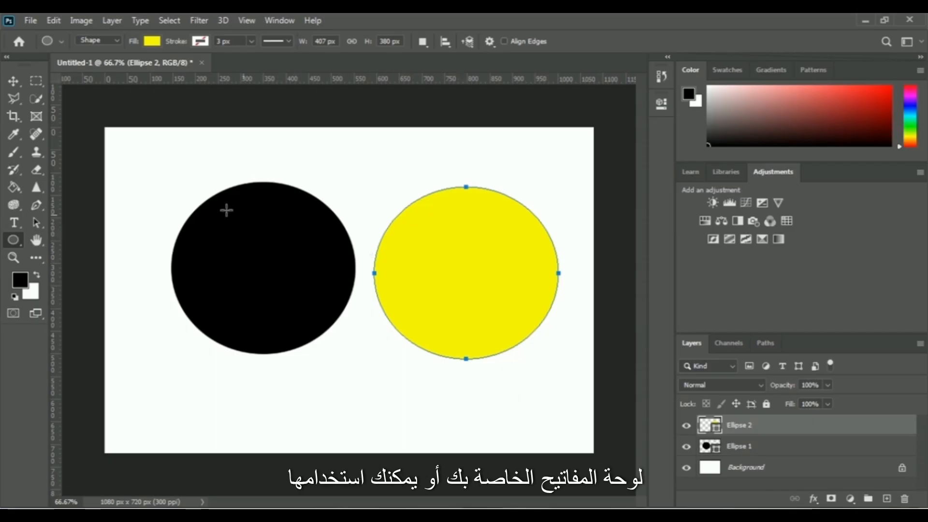
# Transform the yellow ellipse's path, moving it over the black ellipse to a centre of about X 426.5, Y 311 px.
pyautogui.click(54, 21)
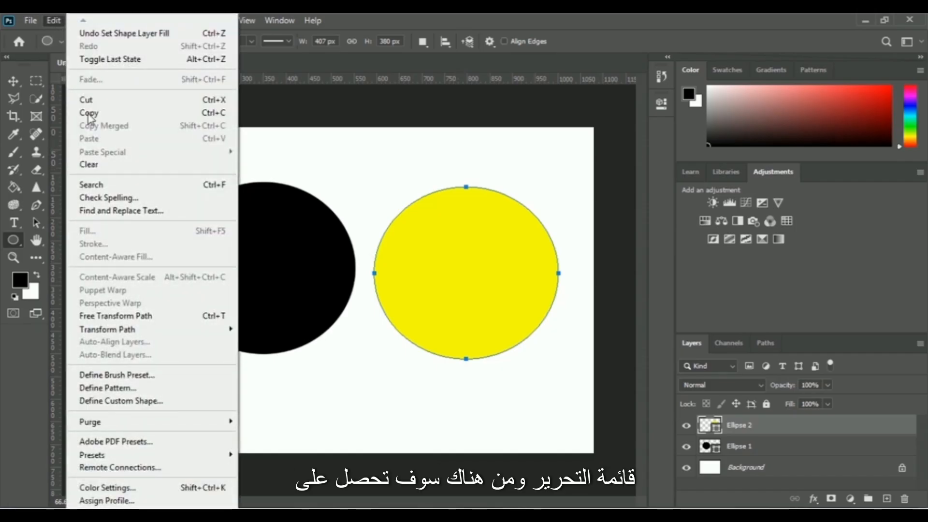
pyautogui.moveTo(128, 332)
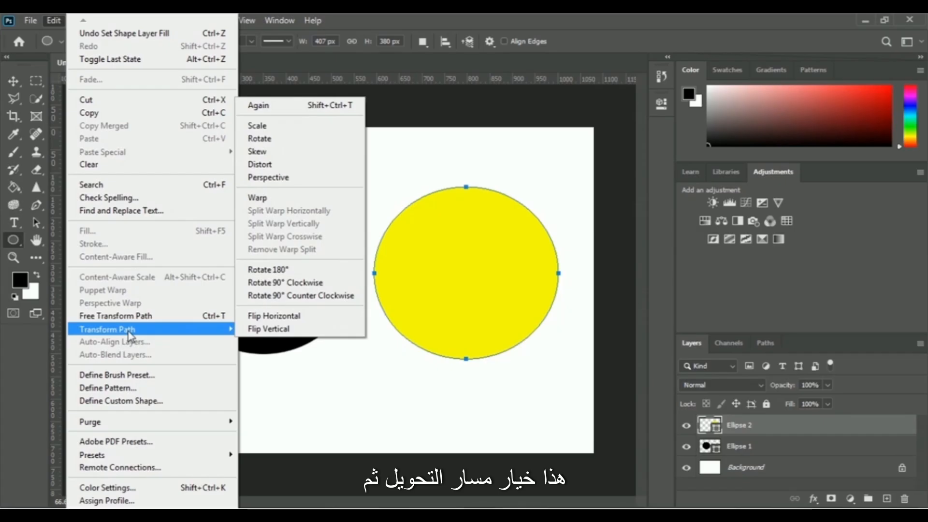
pyautogui.click(283, 135)
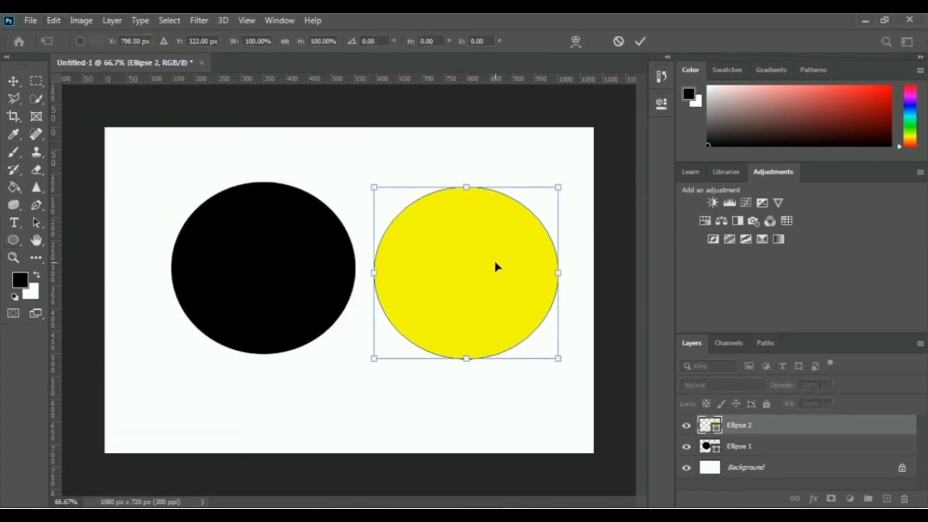
pyautogui.moveTo(474, 265); pyautogui.dragTo(307, 260)
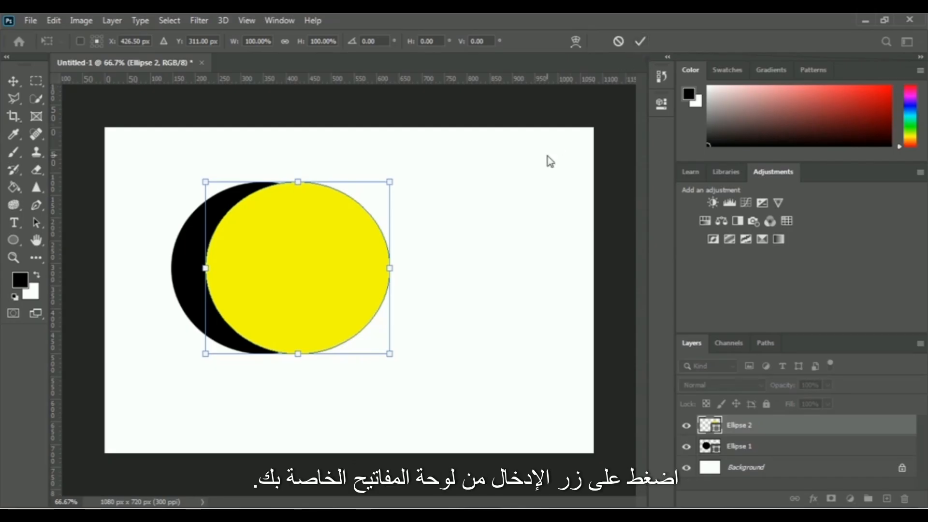
pyautogui.press('Return')
pyautogui.press('Return')
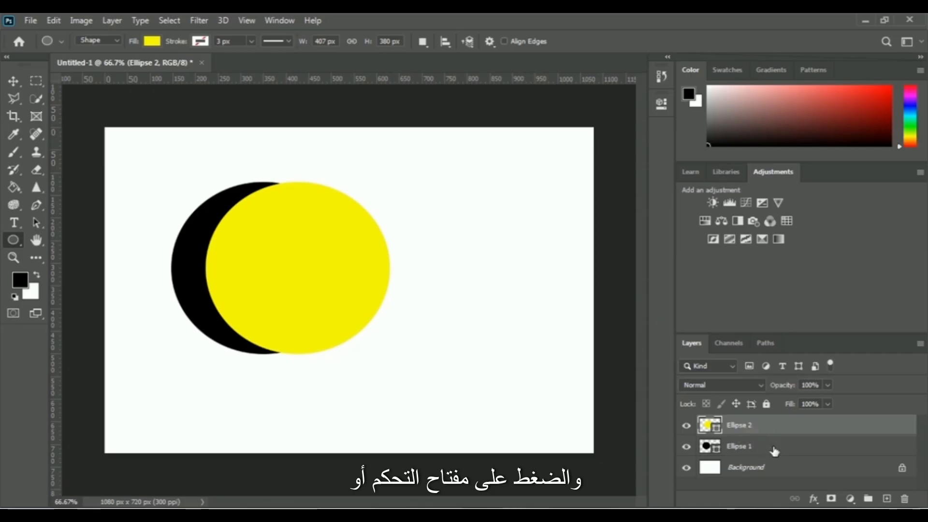
# Combine the two ellipse layers with Subtract Front Shape to cut out a crescent.
pyautogui.keyDown('ctrl'); pyautogui.click(748, 452); pyautogui.keyUp('ctrl')
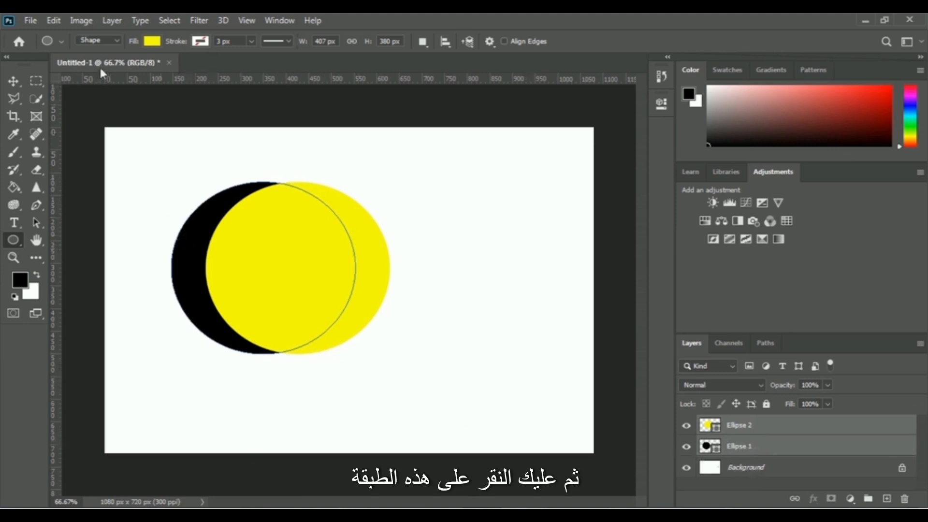
pyautogui.click(112, 22)
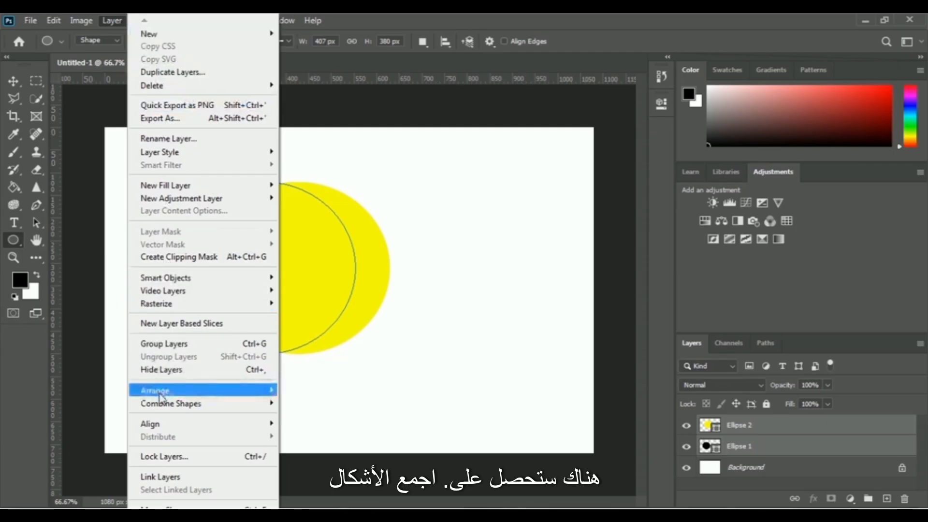
pyautogui.moveTo(215, 411)
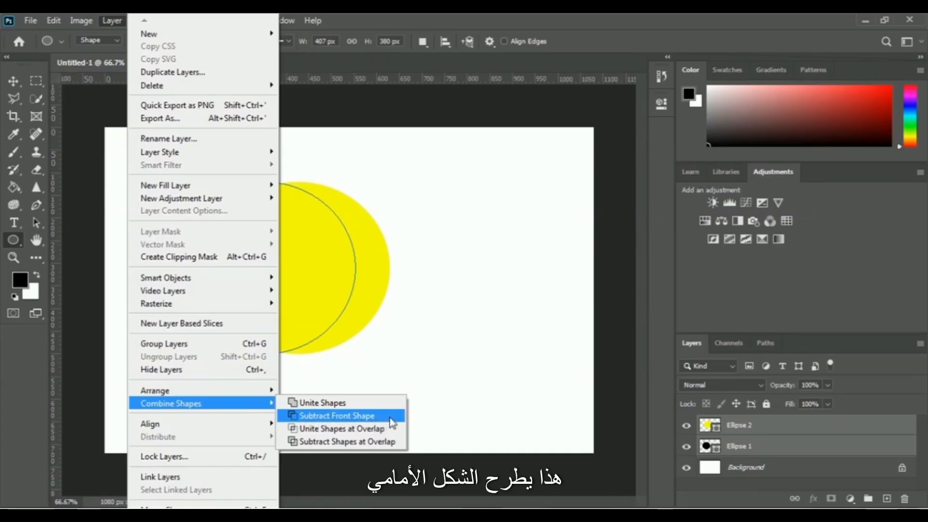
pyautogui.click(338, 416)
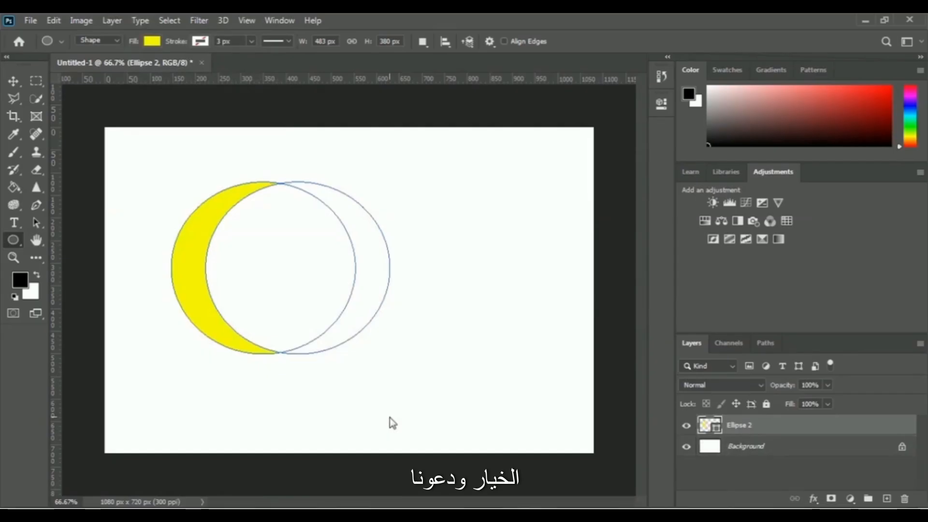
pyautogui.press('Return')
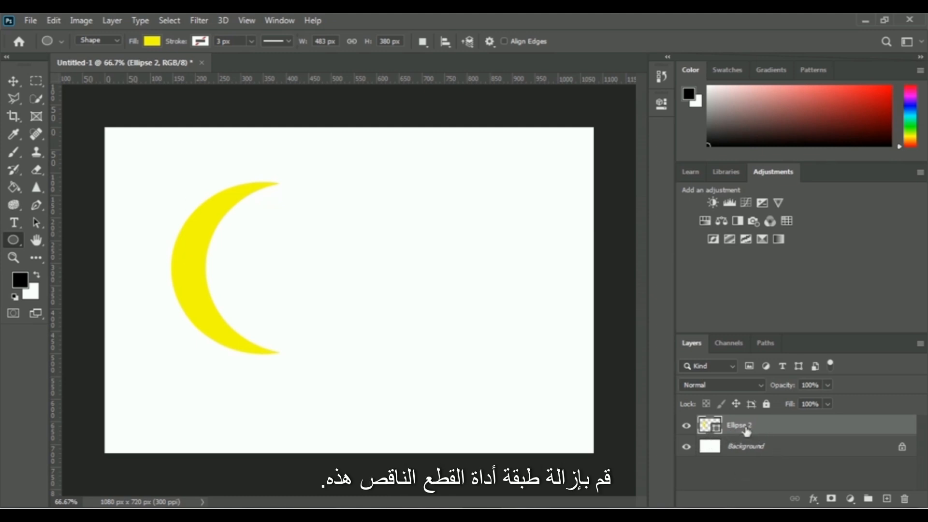
# Delete the crescent layer and draw a five-sided polygon about 193 × 196 px near the canvas's upper-left corner.
pyautogui.click(907, 500)
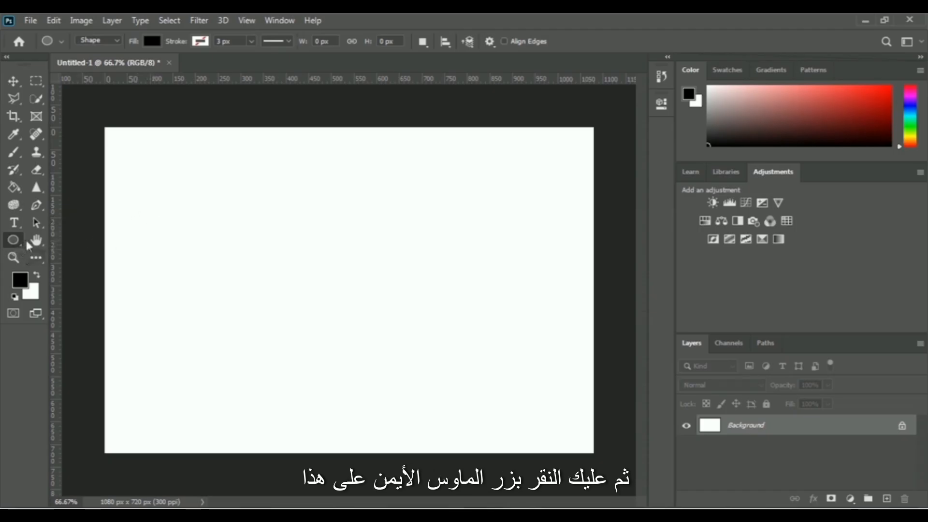
pyautogui.rightClick(14, 242)
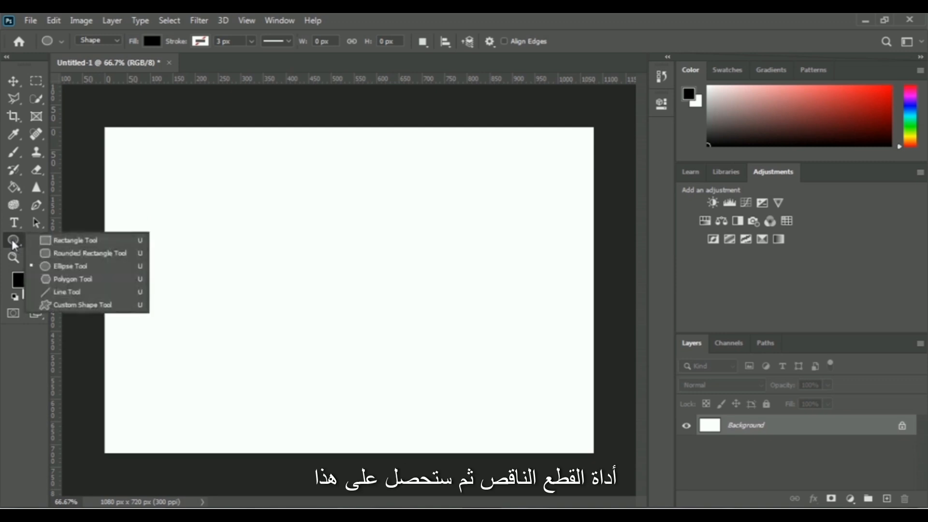
pyautogui.click(92, 283)
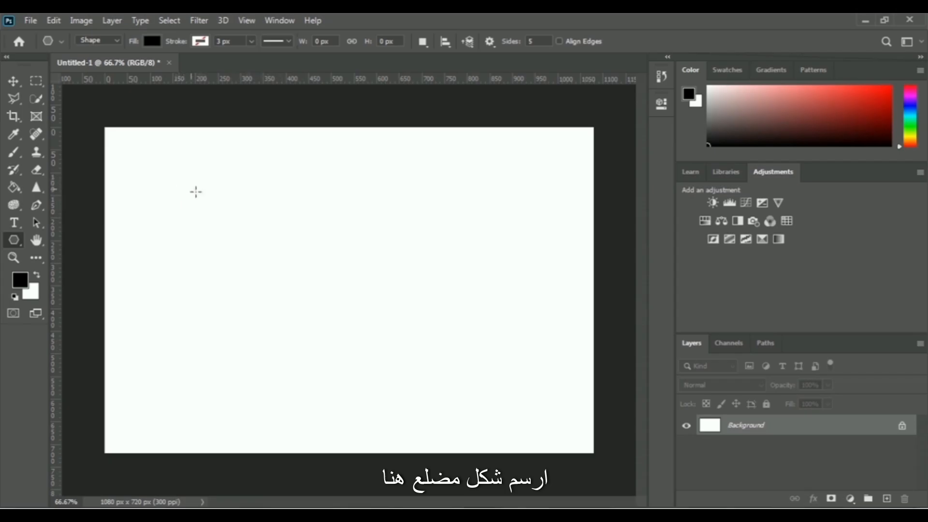
pyautogui.moveTo(194, 186); pyautogui.dragTo(227, 206)
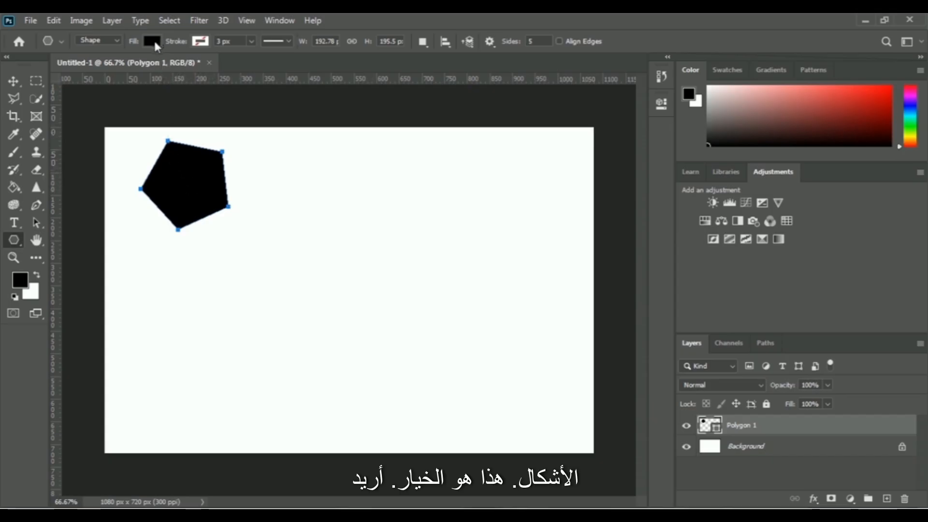
# Fill the pentagon with the recently used pink and give it a black stroke.
pyautogui.click(152, 42)
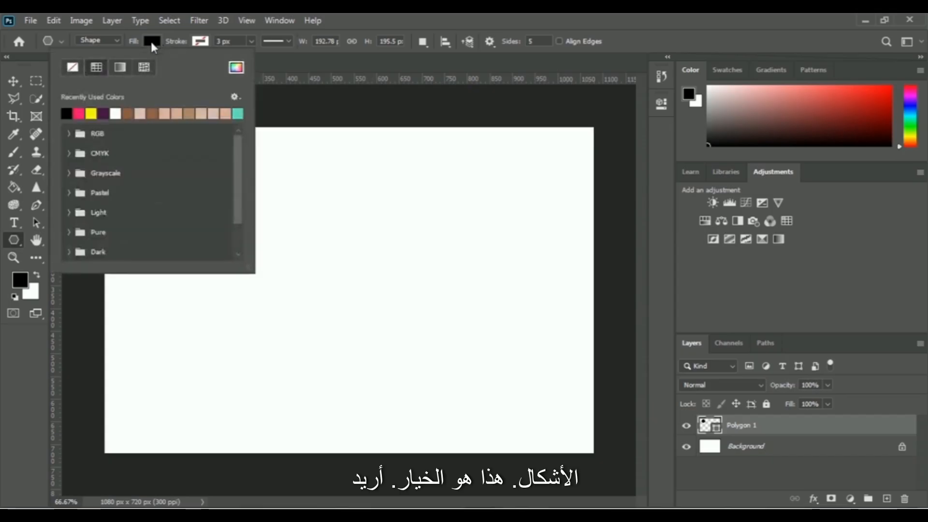
pyautogui.click(79, 114)
pyautogui.click(363, 21)
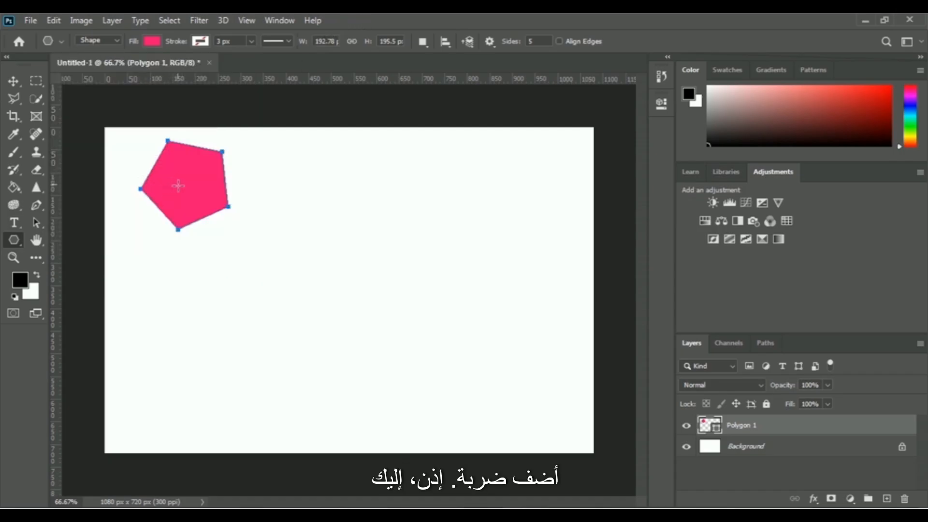
pyautogui.click(201, 42)
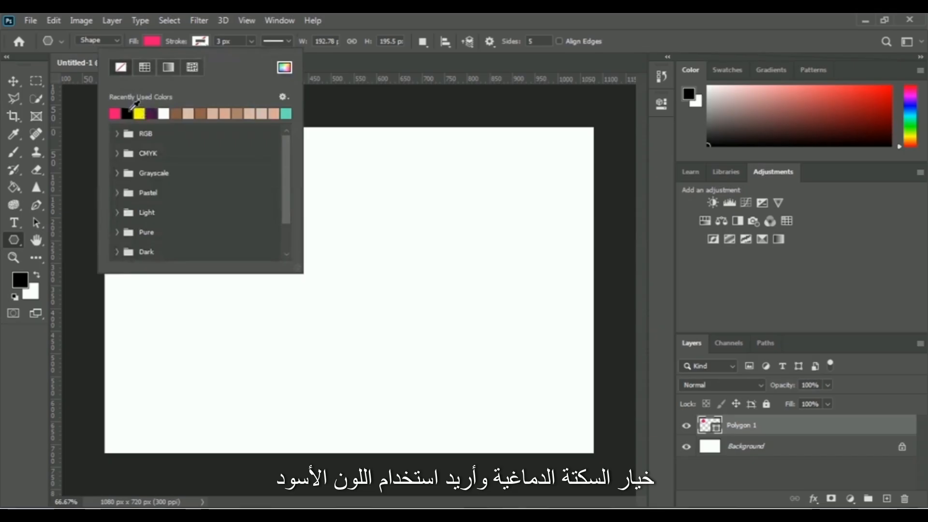
pyautogui.click(127, 113)
pyautogui.click(444, 22)
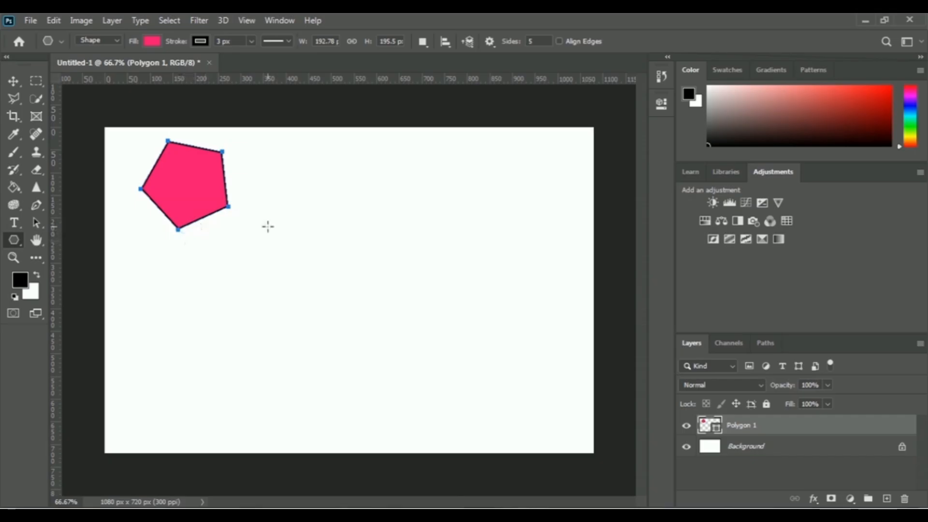
pyautogui.press('Return')
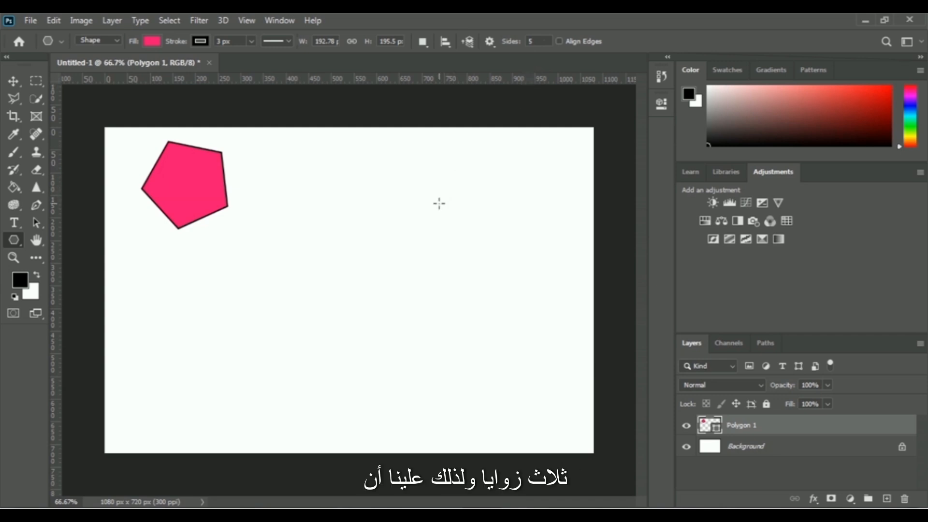
# Set the polygon sides to 3 and draw a triangle about 253 × 223 px beside the pentagon.
pyautogui.click(538, 42)
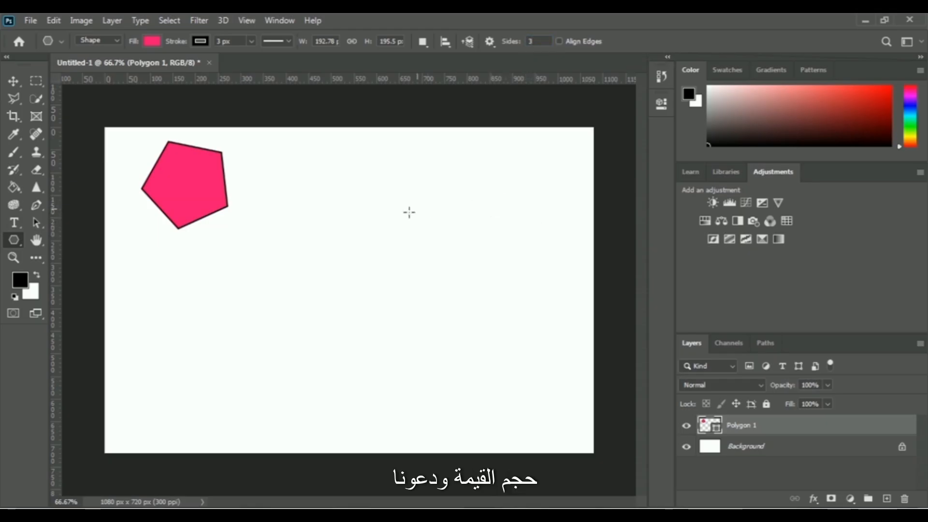
pyautogui.moveTo(322, 212); pyautogui.dragTo(381, 243)
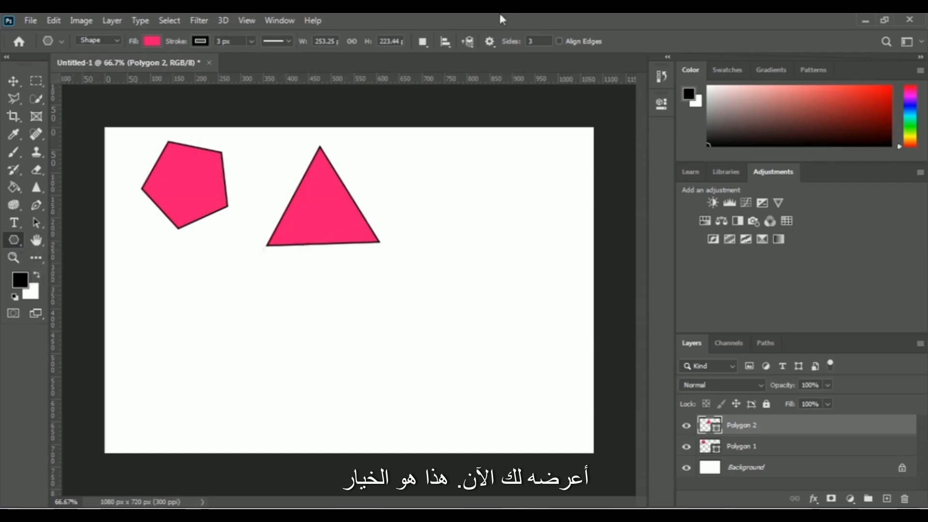
# Turn on the Star option with 5 sides and draw a star about 350 × 339 px below the pentagon.
pyautogui.click(490, 43)
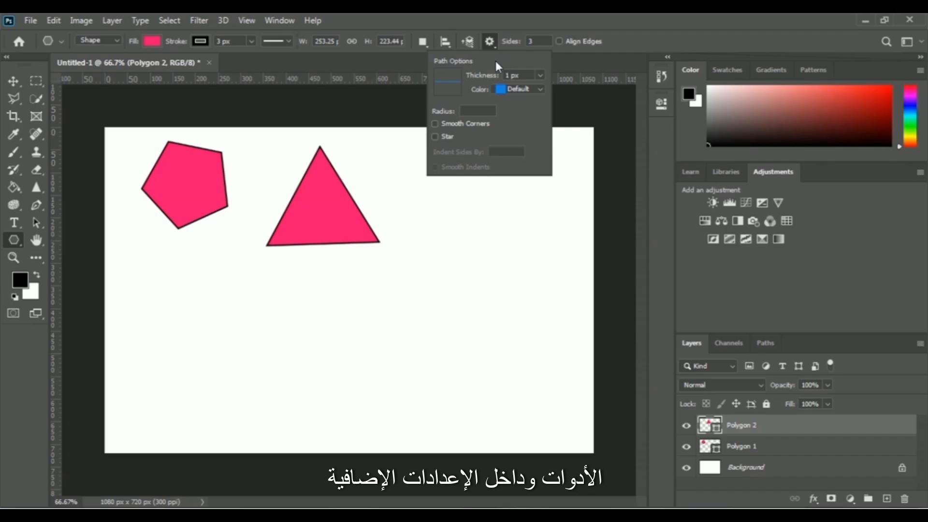
pyautogui.click(435, 137)
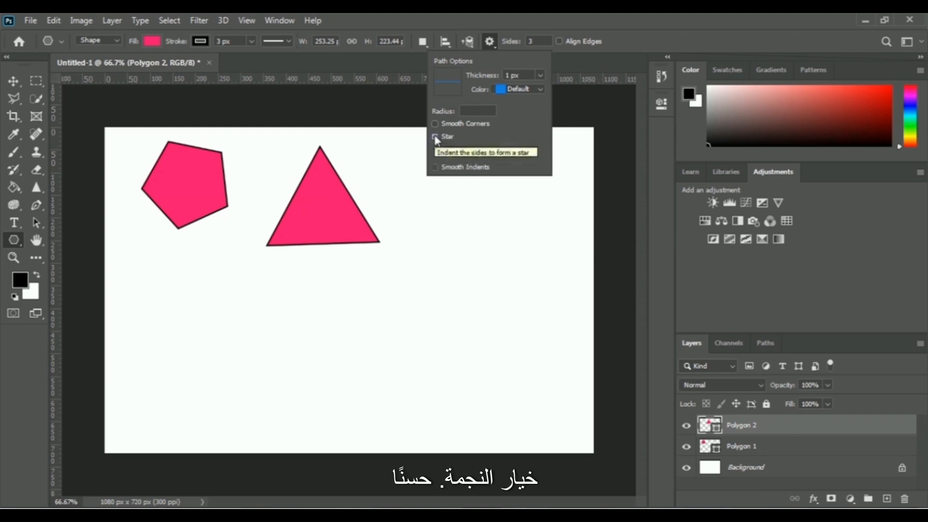
pyautogui.click(622, 41)
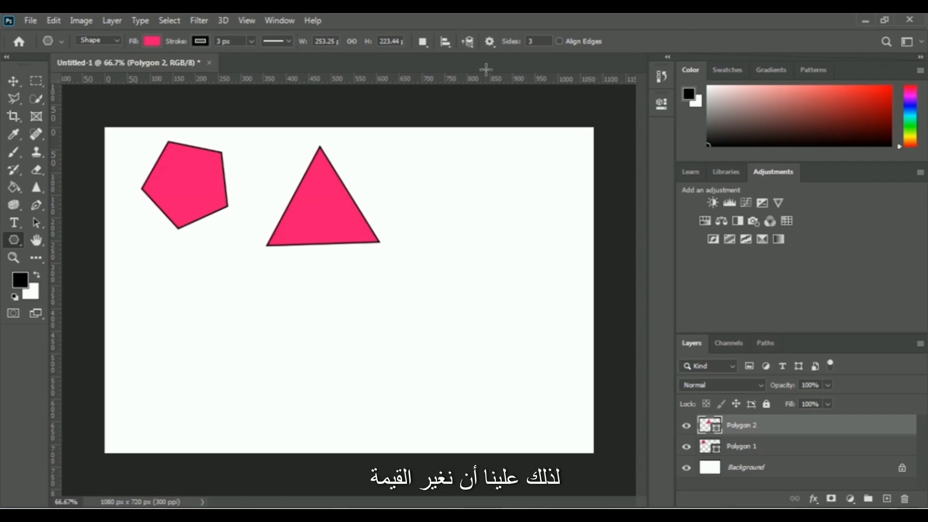
pyautogui.click(540, 40)
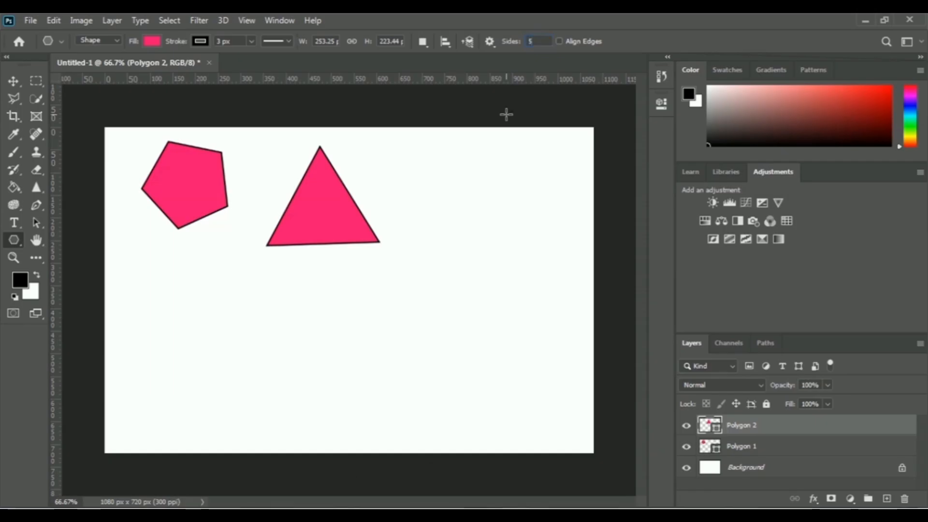
pyautogui.press('Return')
pyautogui.moveTo(205, 326); pyautogui.dragTo(257, 388)
pyautogui.press('Return')
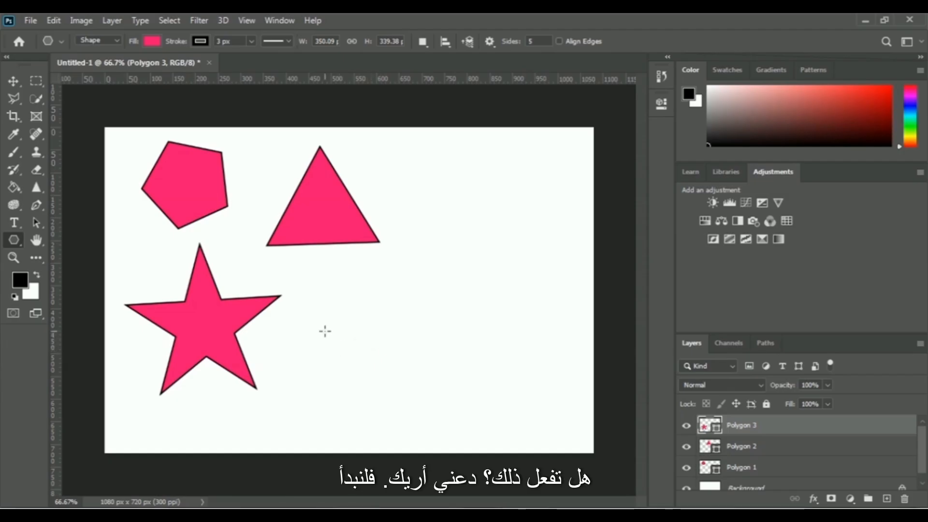
# Enable Smooth Corners and draw a rounded five-pointed star about 274 × 279 px beside the sharp star.
pyautogui.click(490, 43)
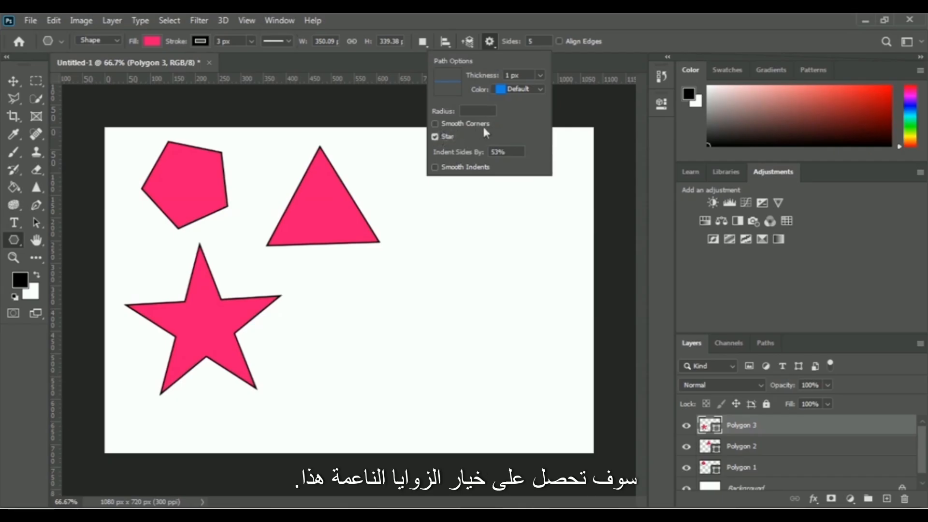
pyautogui.click(434, 125)
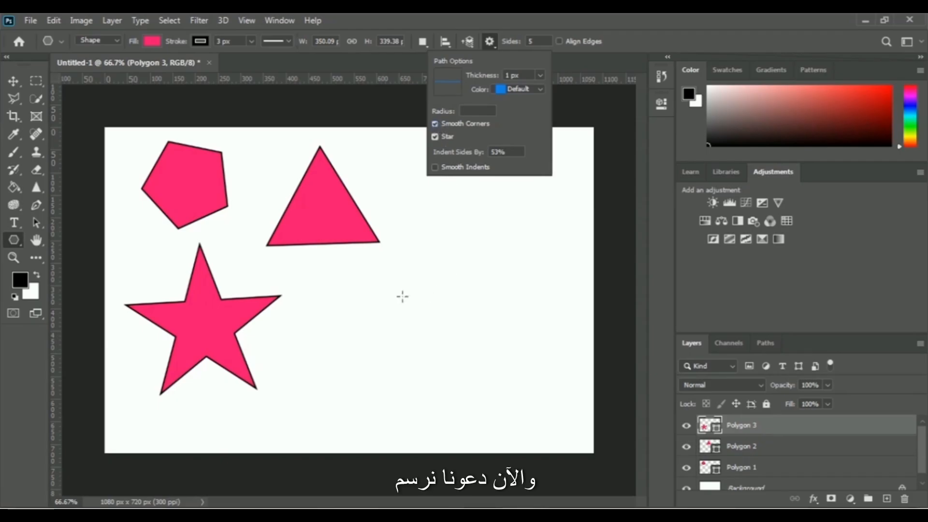
pyautogui.click(352, 285)
pyautogui.moveTo(352, 285); pyautogui.dragTo(435, 333)
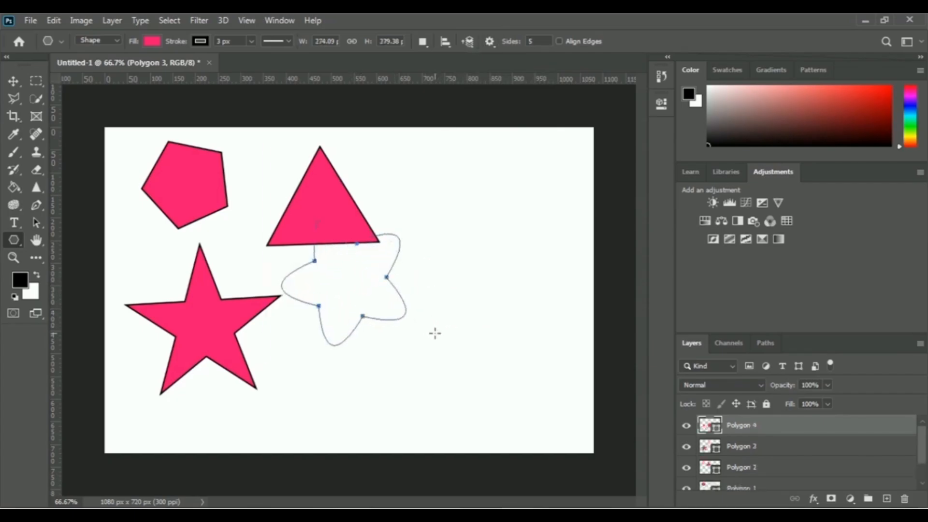
# Transform the rounded star, moving it clear below the triangle to a centre of about X 564, Y 416.5 px.
pyautogui.hotkey('ctrl', 't')
pyautogui.moveTo(343, 287); pyautogui.dragTo(361, 317)
pyautogui.press('Down')
pyautogui.press('Down')
pyautogui.press('Down')
pyautogui.press('Down')
pyautogui.press('Down')
pyautogui.press('Down')
pyautogui.press('Down')
pyautogui.press('Down')
pyautogui.press('Down')
pyautogui.press('Down')
pyautogui.press('Down')
pyautogui.press('Down')
pyautogui.press('Down')
pyautogui.press('Down')
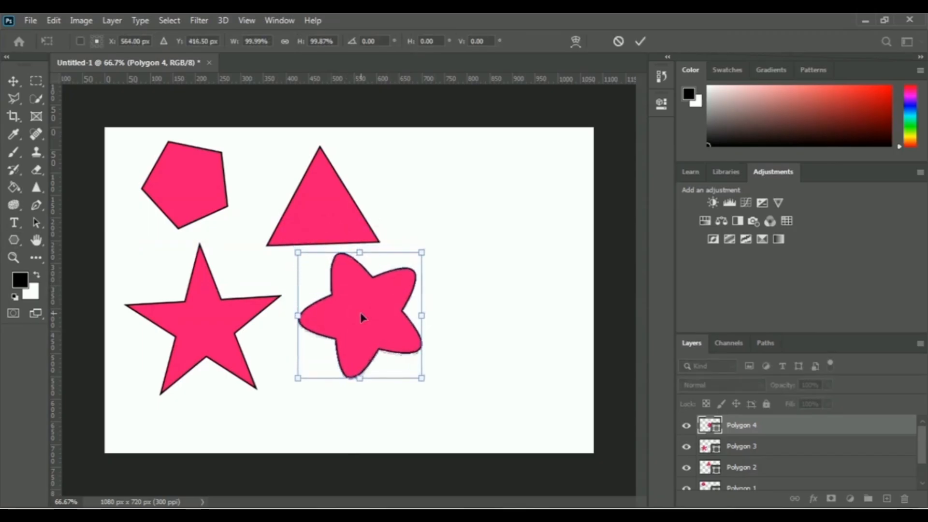
pyautogui.press('Return')
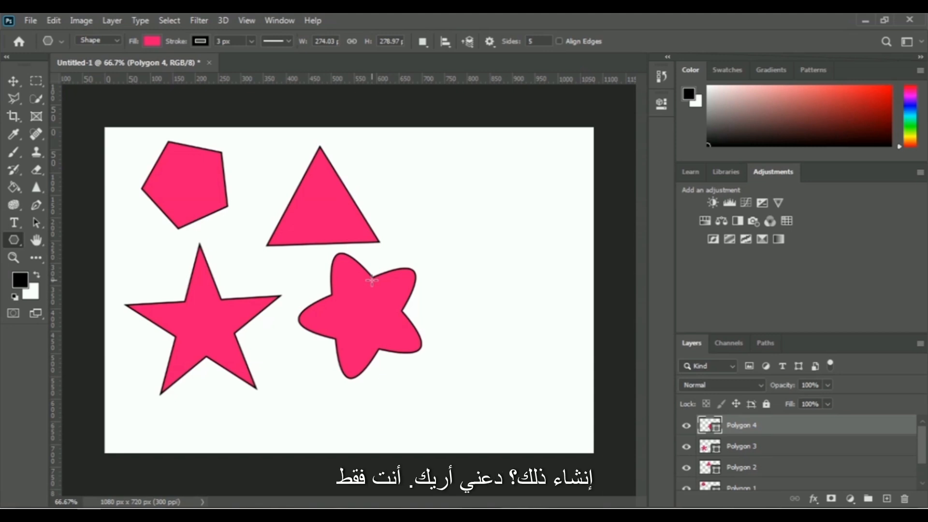
# Enable Smooth Indents, disable Smooth Corners, and draw a star about 251 × 260 px to the right of the triangle.
pyautogui.click(489, 42)
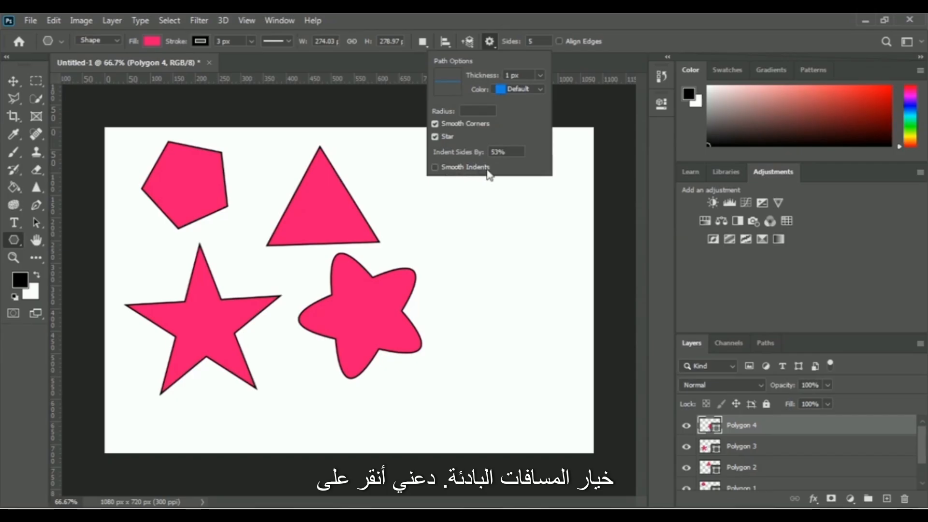
pyautogui.click(435, 167)
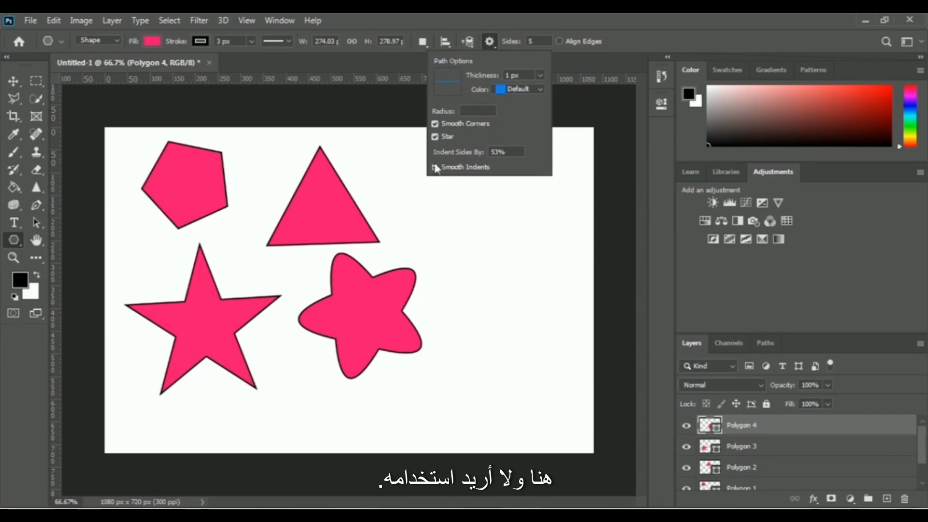
pyautogui.click(435, 124)
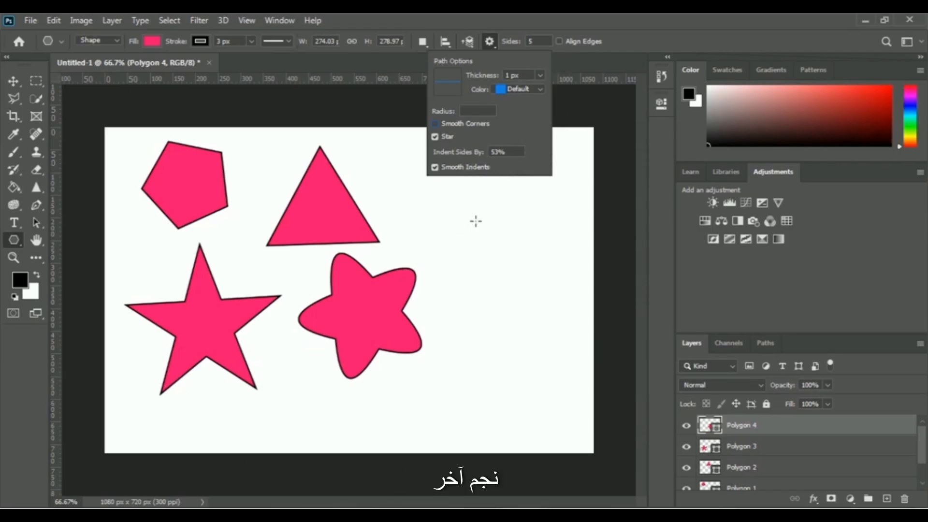
pyautogui.moveTo(480, 221); pyautogui.dragTo(530, 262)
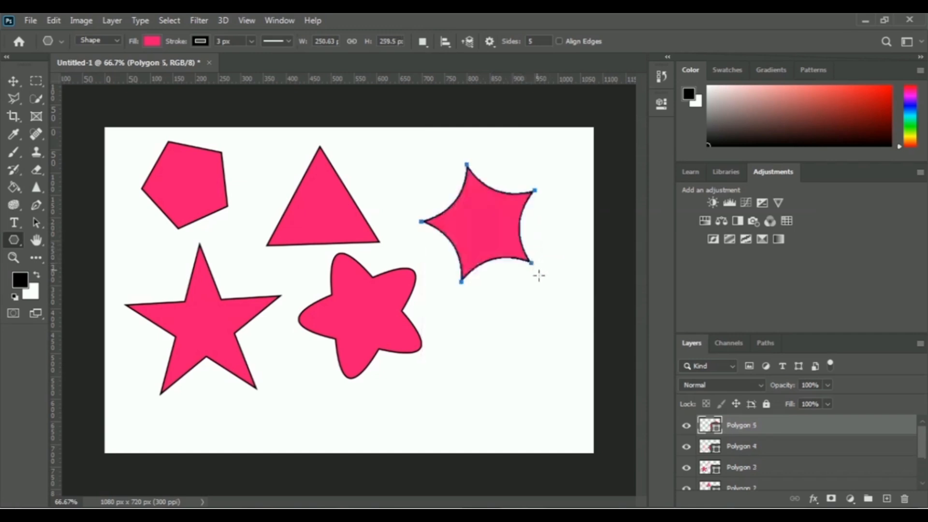
pyautogui.press('Return')
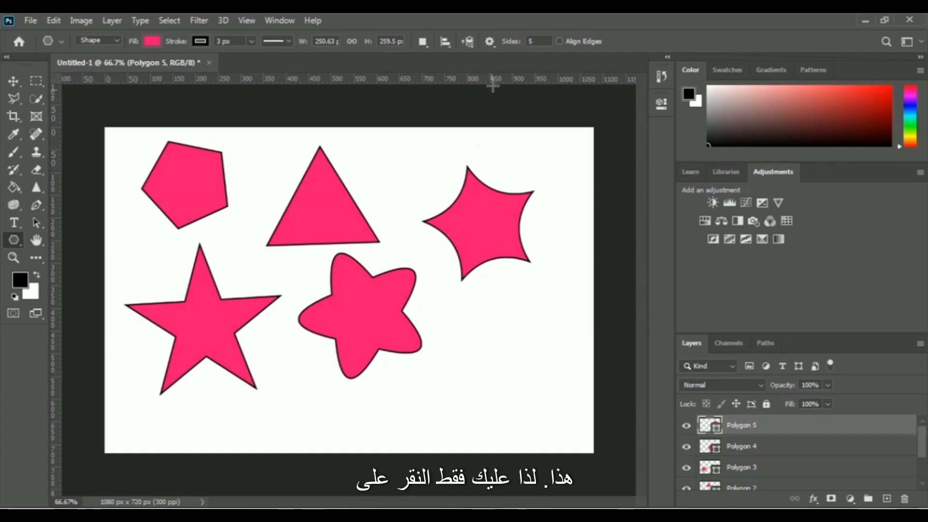
# Turn off the Star option and draw a 50-sided polygon about 211 × 210 px below the smooth-indented star.
pyautogui.click(491, 43)
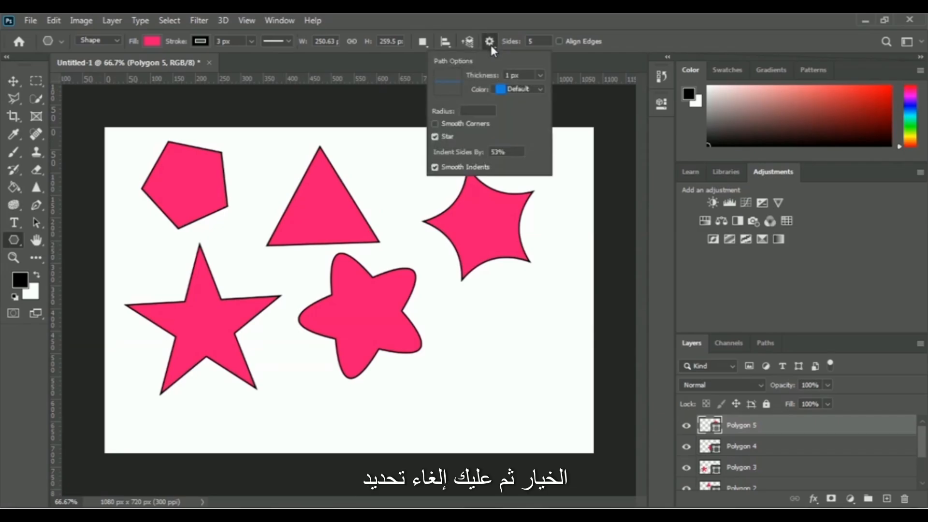
pyautogui.click(435, 137)
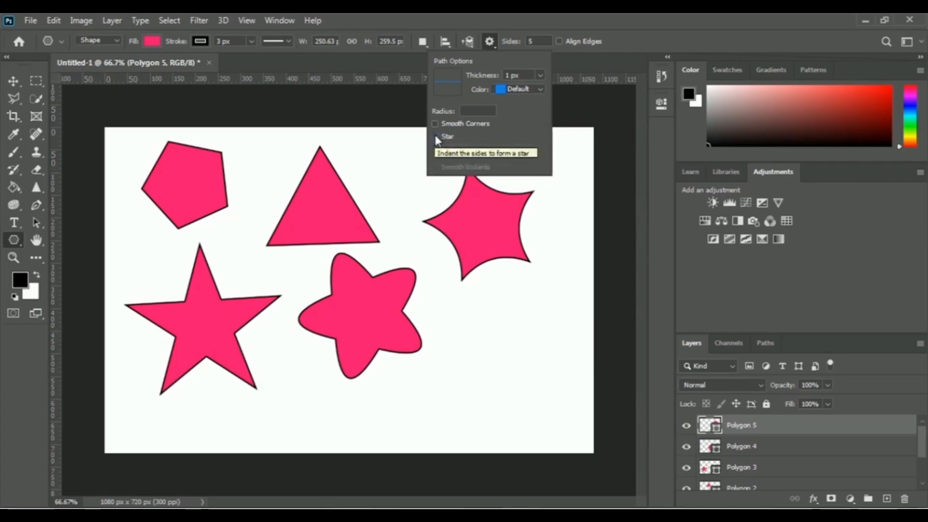
pyautogui.click(435, 137)
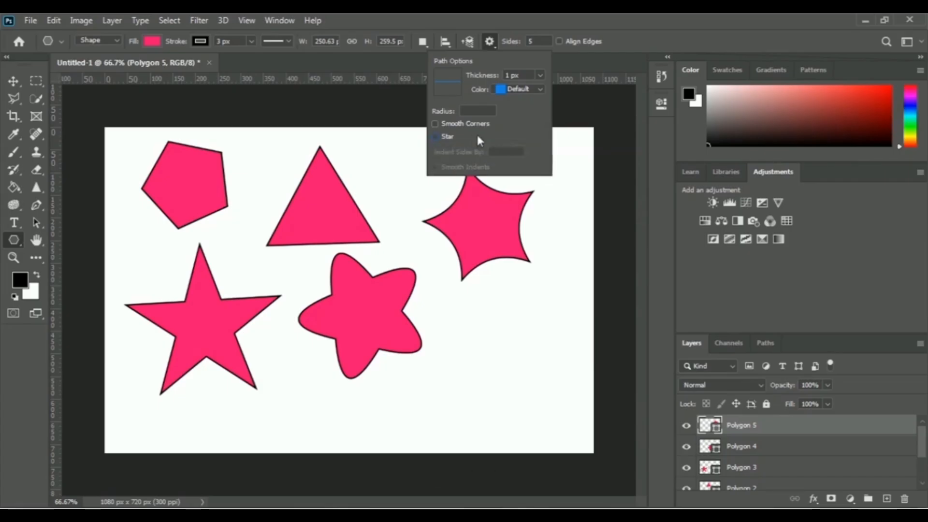
pyautogui.click(538, 42)
pyautogui.write('50')
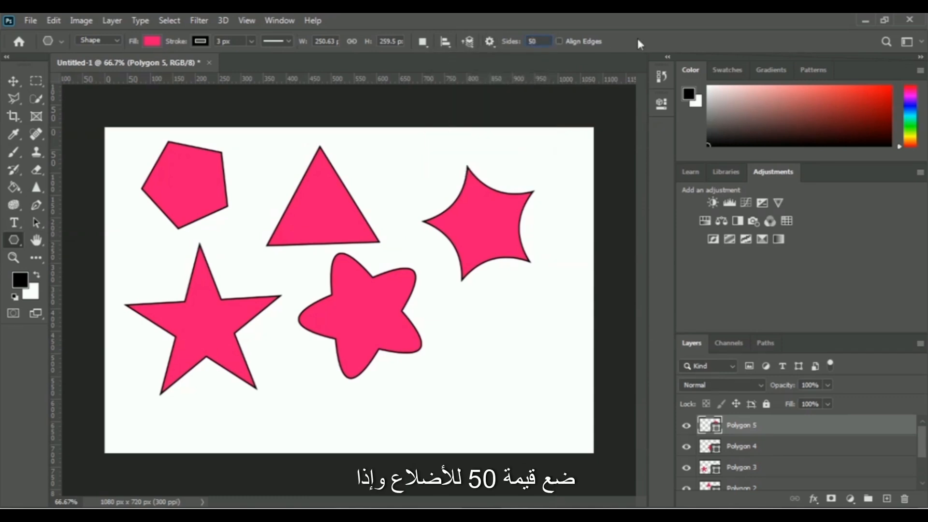
pyautogui.click(647, 40)
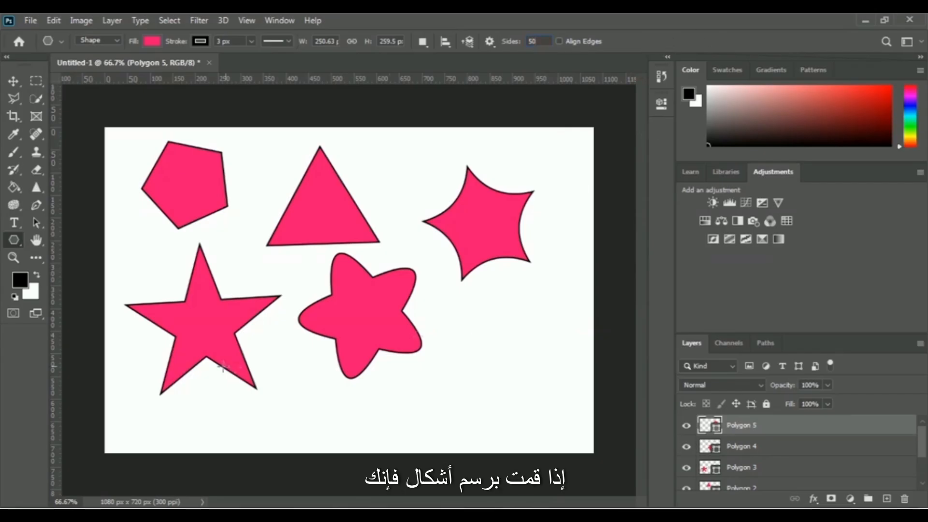
pyautogui.moveTo(474, 328); pyautogui.dragTo(501, 350)
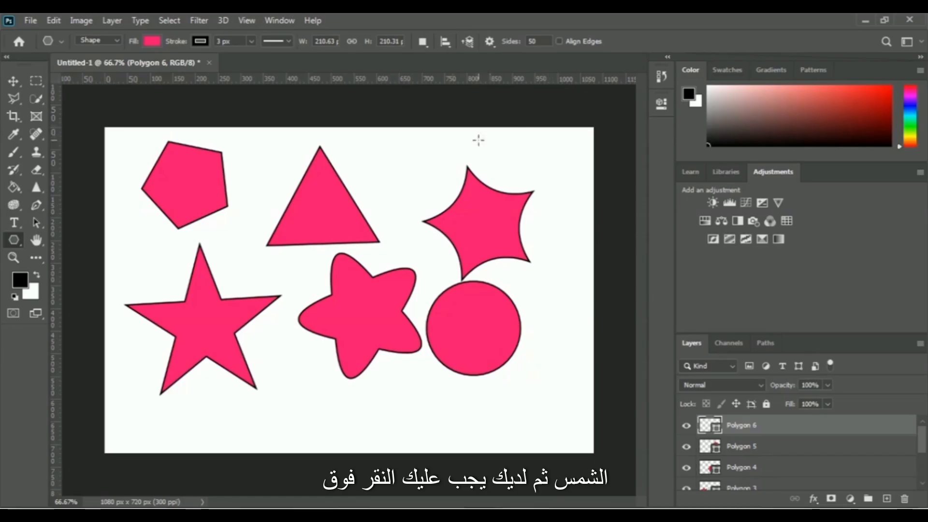
# Enable Star without Smooth Indents and draw a 50-pointed sunburst about 579 × 580 px over the canvas's lower edge.
pyautogui.click(489, 42)
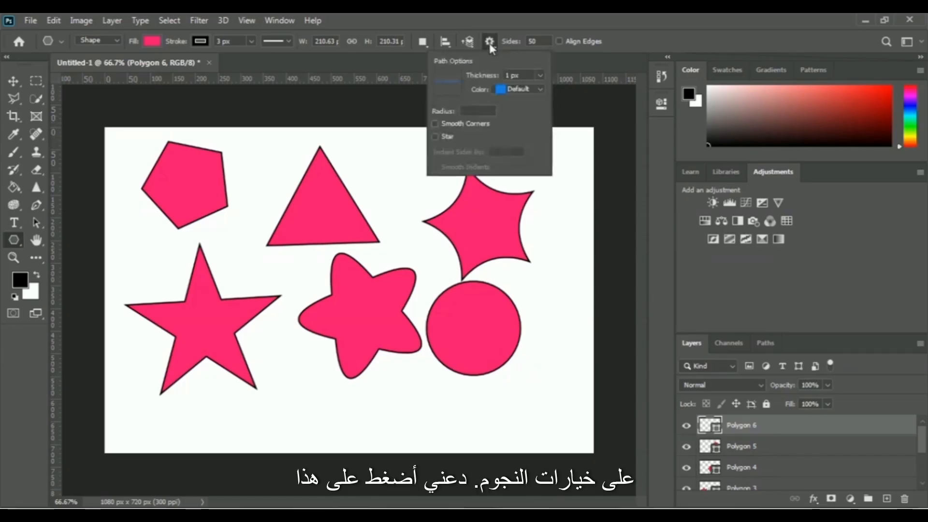
pyautogui.click(434, 137)
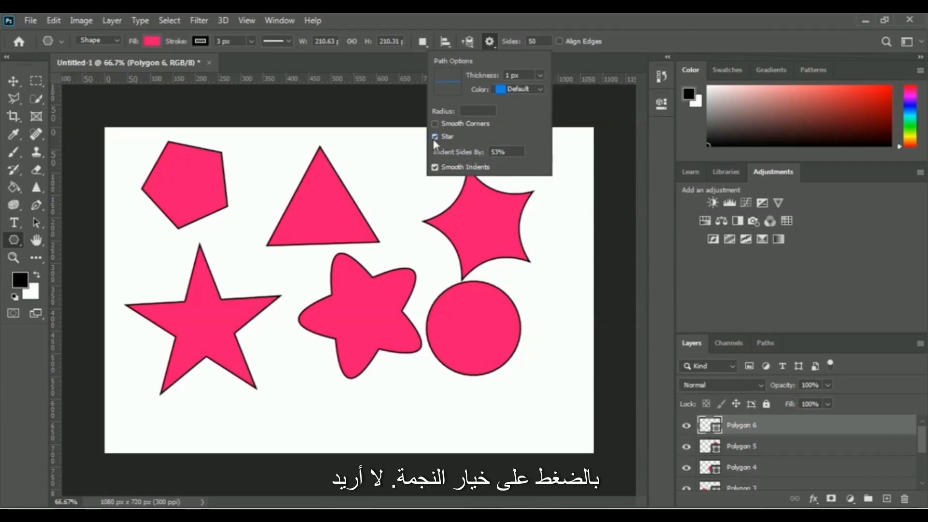
pyautogui.click(435, 167)
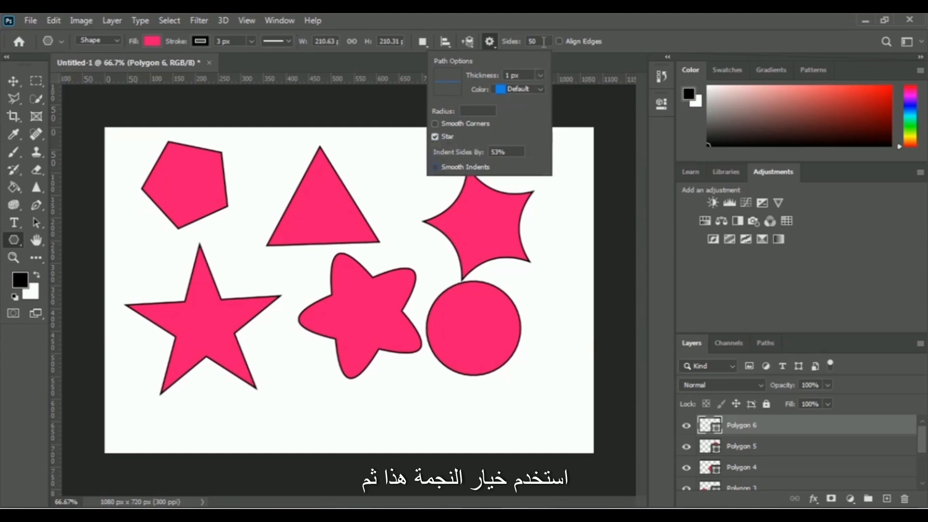
pyautogui.click(543, 43)
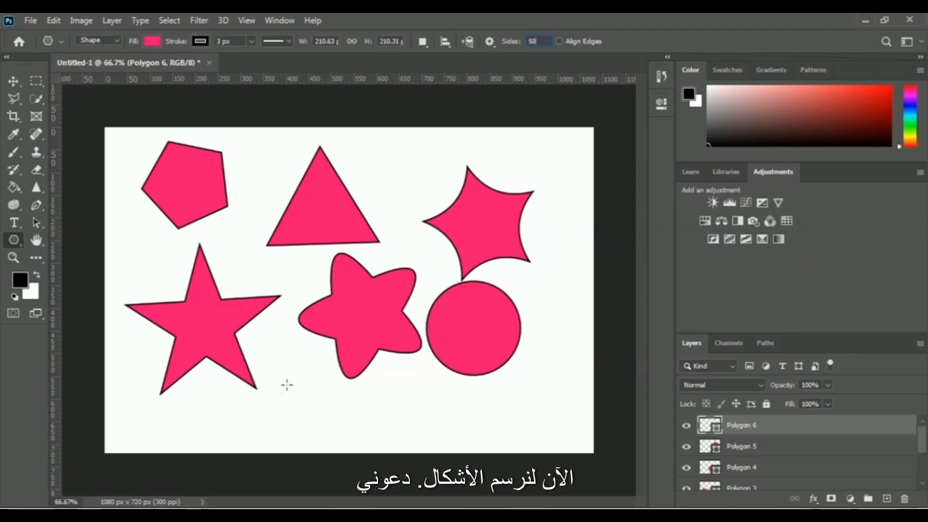
pyautogui.moveTo(295, 386); pyautogui.dragTo(426, 434)
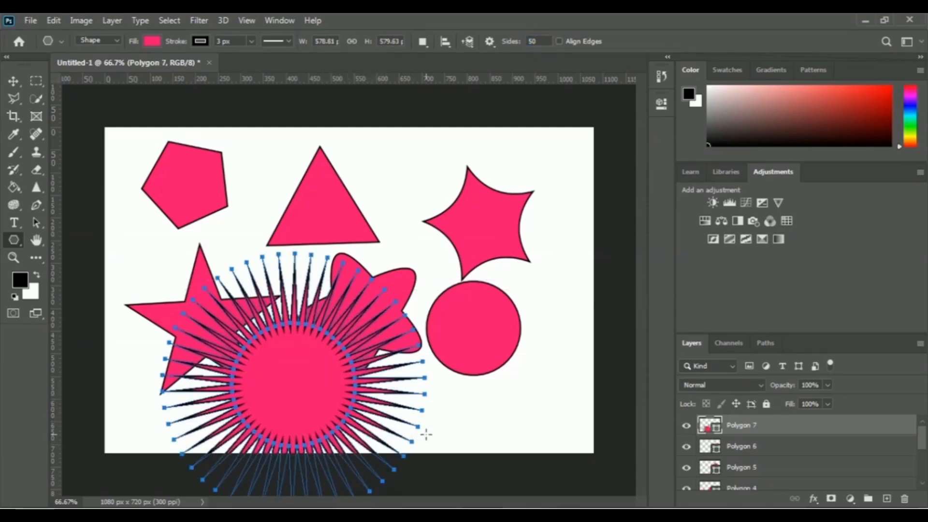
pyautogui.press('Return')
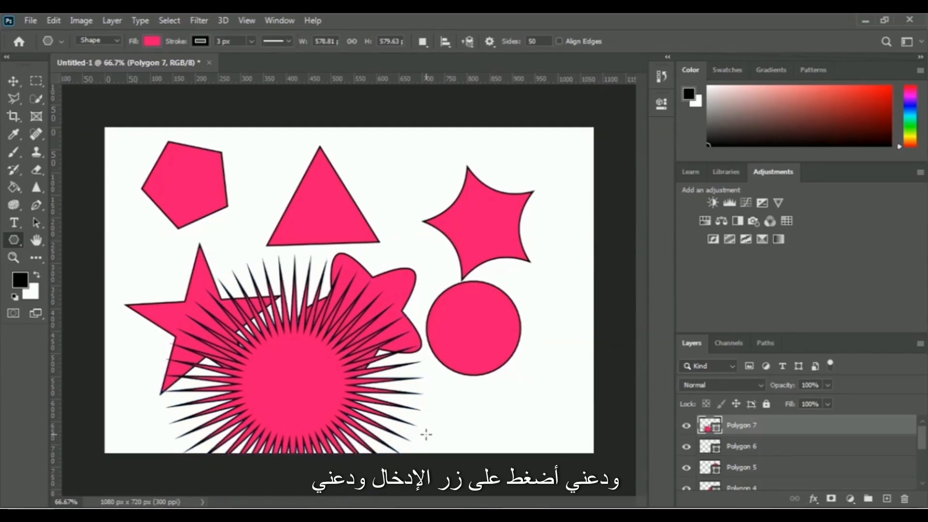
# Transform the sunburst, moving it up so that it lies fully inside the canvas.
pyautogui.hotkey('ctrl', 't')
pyautogui.moveTo(314, 380); pyautogui.dragTo(319, 278)
pyautogui.press('Return')
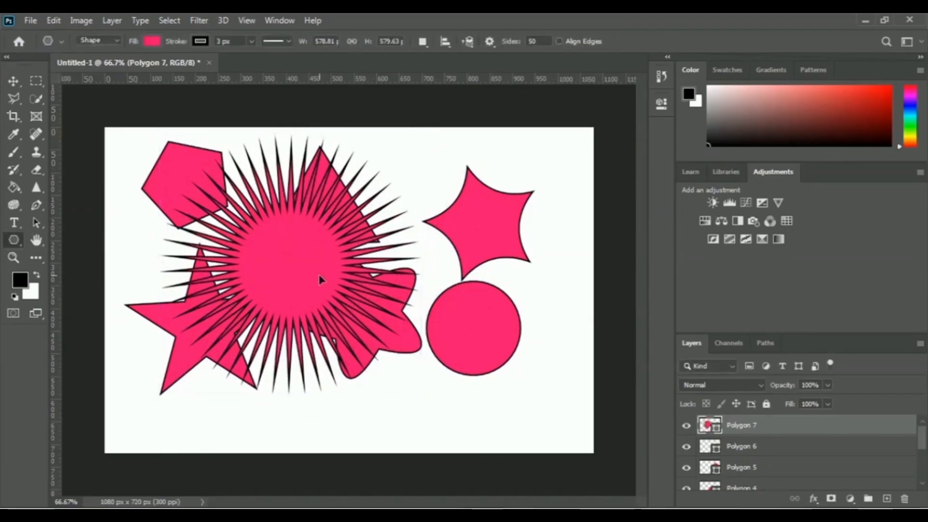
# Hide the layers Polygon 6 through Polygon 1, leaving only the sunburst and the Background visible.
pyautogui.click(687, 447)
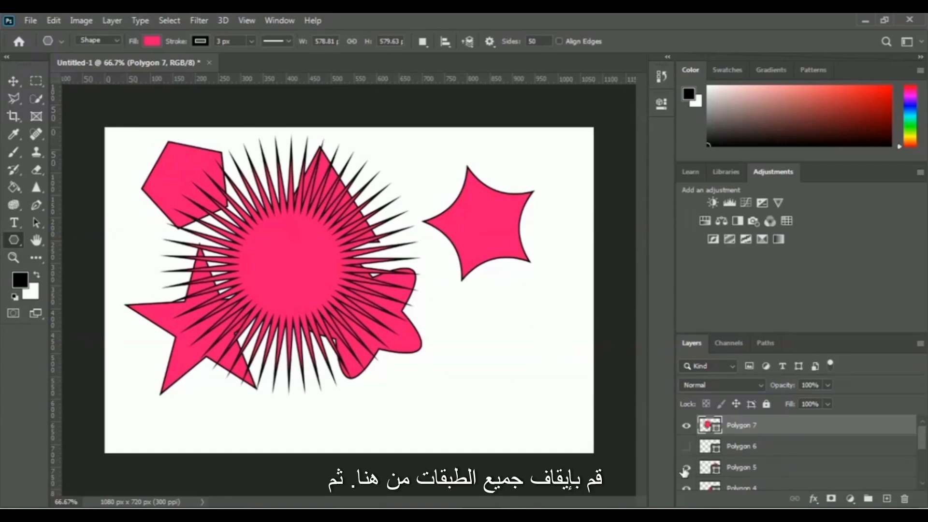
pyautogui.click(687, 469)
pyautogui.scroll(-1, 687, 470)
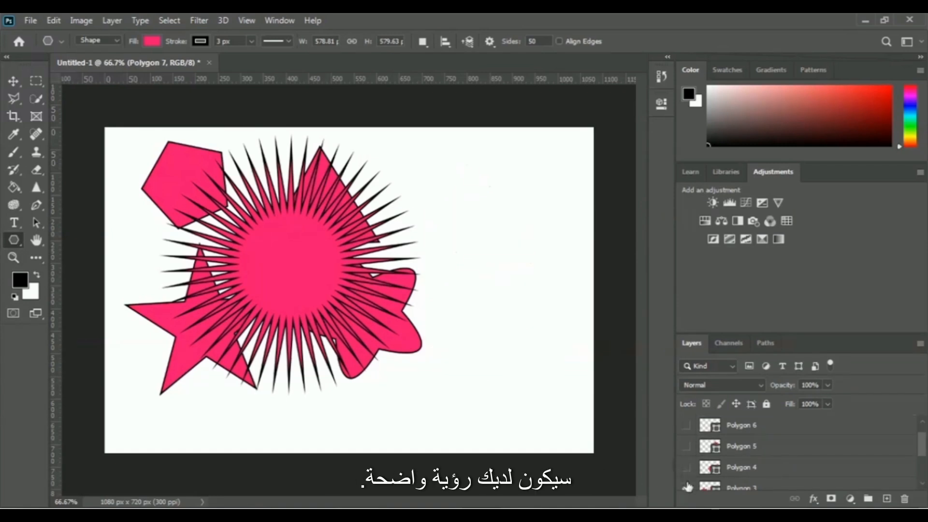
pyautogui.click(686, 468)
pyautogui.click(687, 487)
pyautogui.scroll(-1, 687, 488)
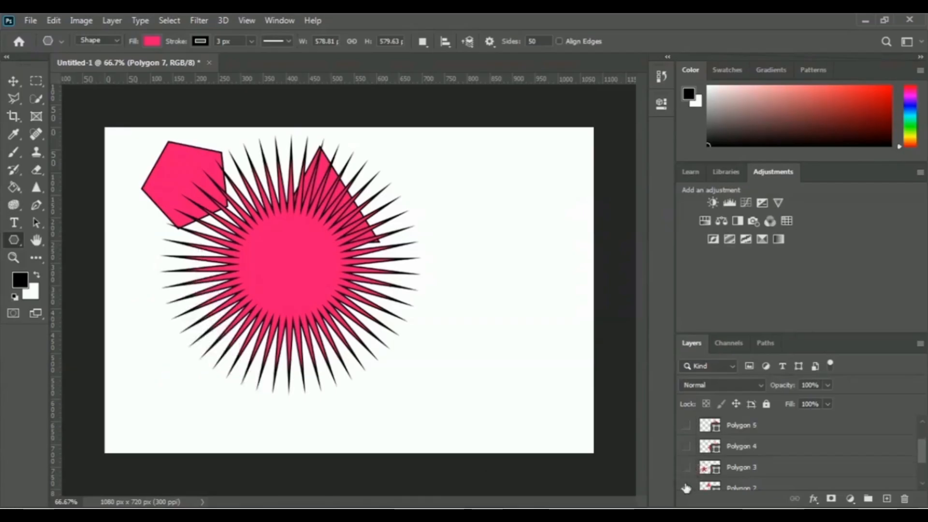
pyautogui.click(687, 488)
pyautogui.scroll(-2, 687, 486)
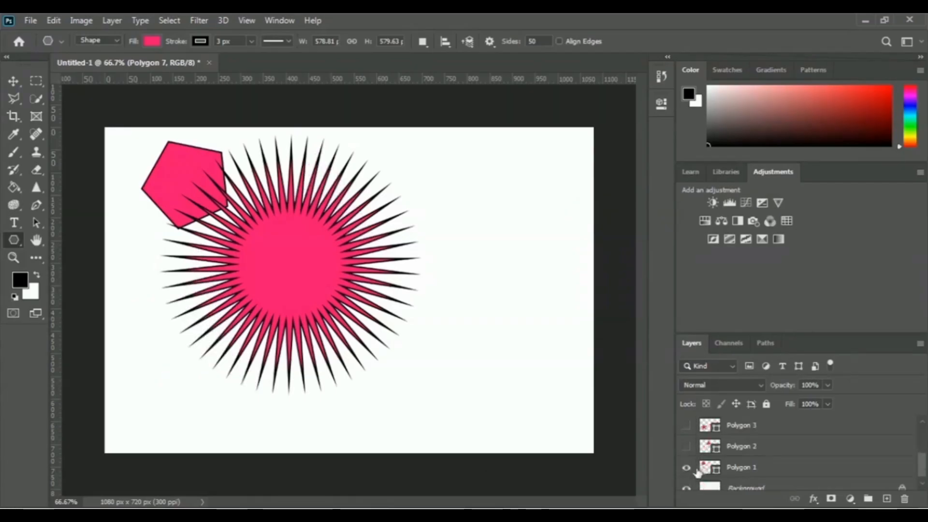
pyautogui.click(686, 468)
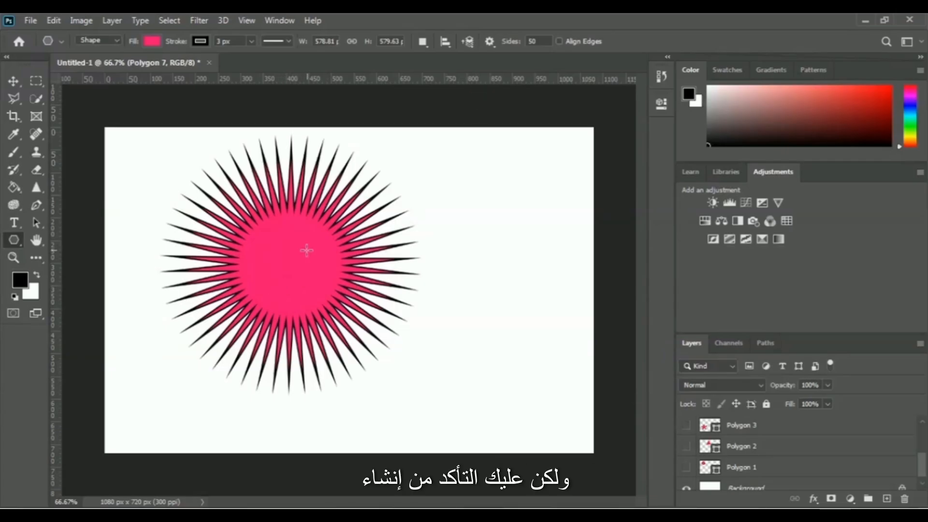
pyautogui.click(490, 41)
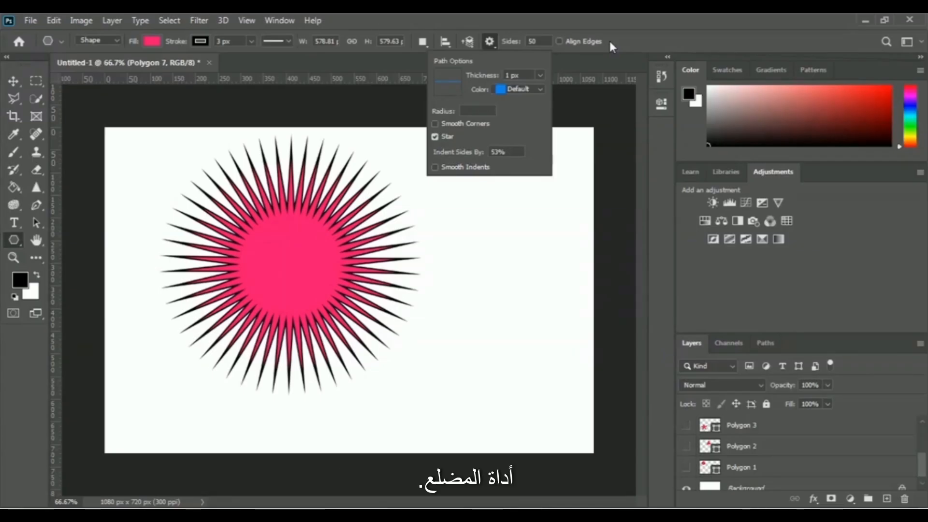
pyautogui.click(532, 213)
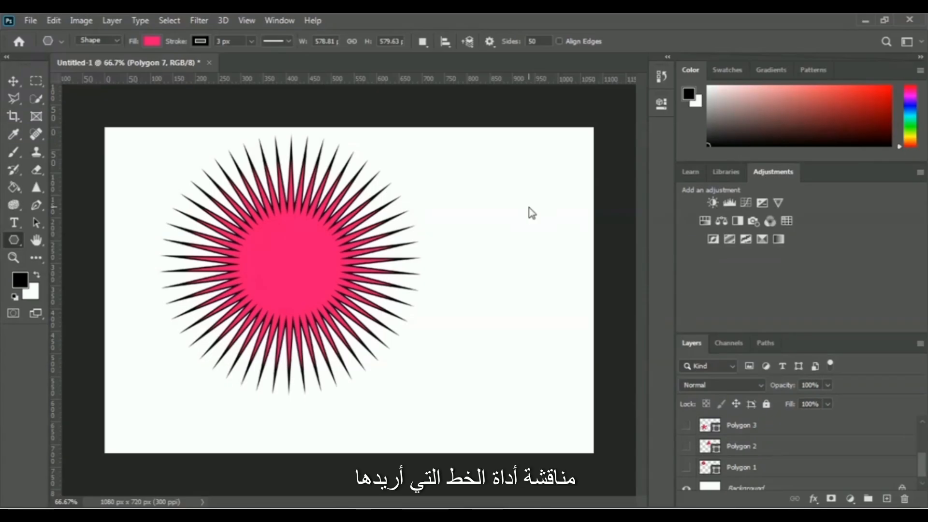
# Delete all polygon layers from Polygon 7 down to Polygon 1, keeping only the Background layer.
pyautogui.scroll(3, 808, 470)
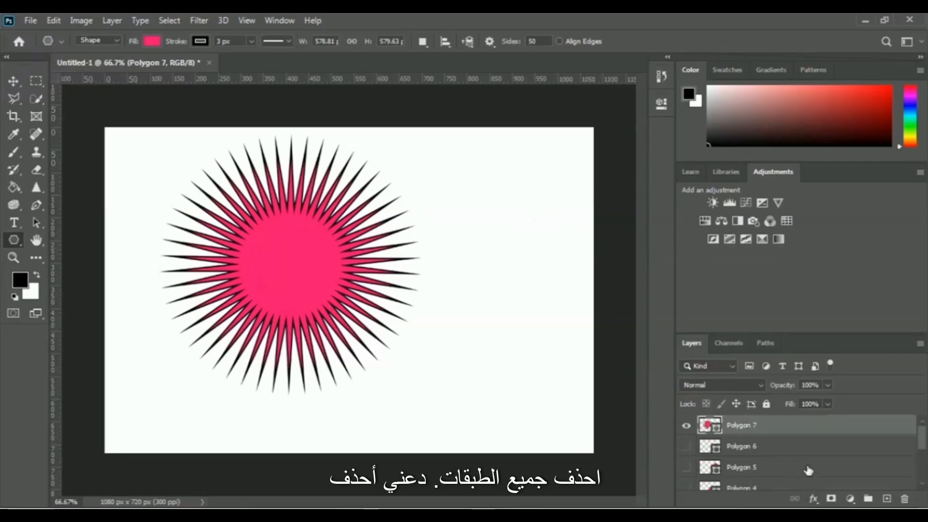
pyautogui.click(747, 452)
pyautogui.click(745, 431)
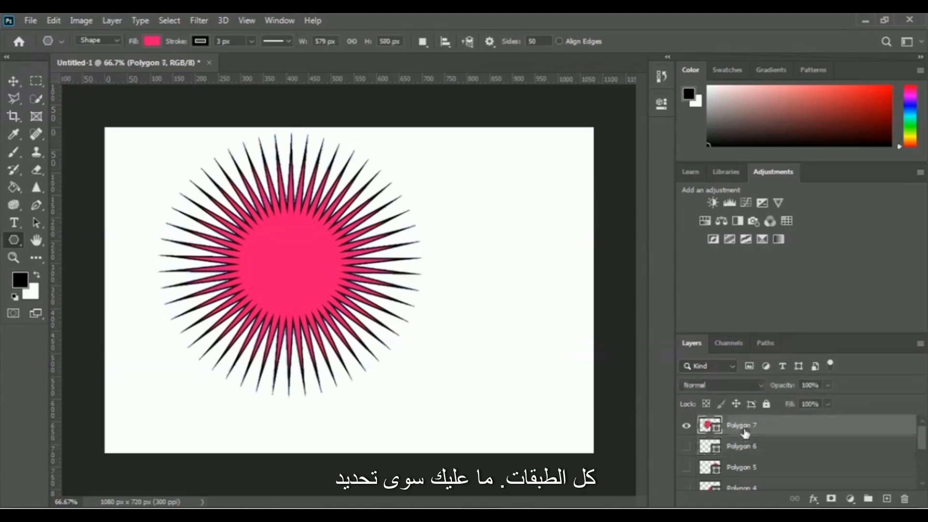
pyautogui.click(905, 499)
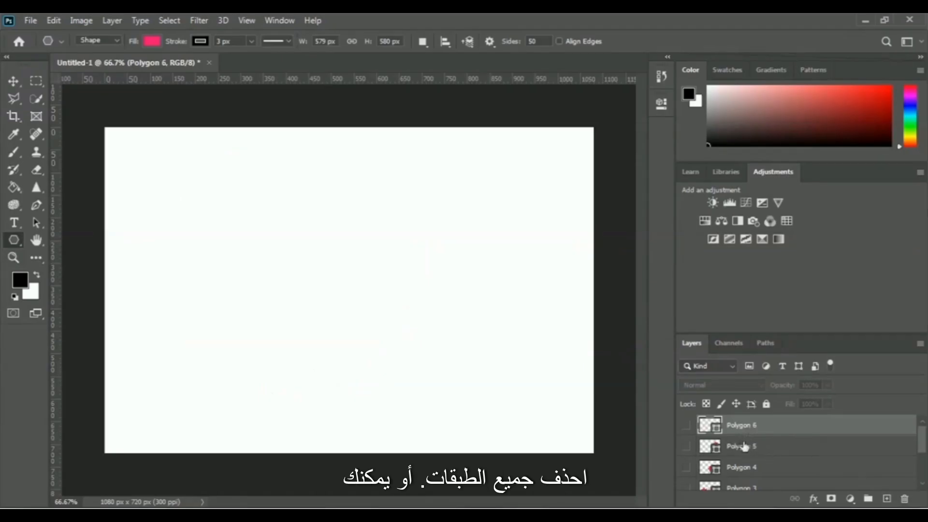
pyautogui.press('Delete')
pyautogui.press('Delete')
pyautogui.press('Delete')
pyautogui.press('Delete')
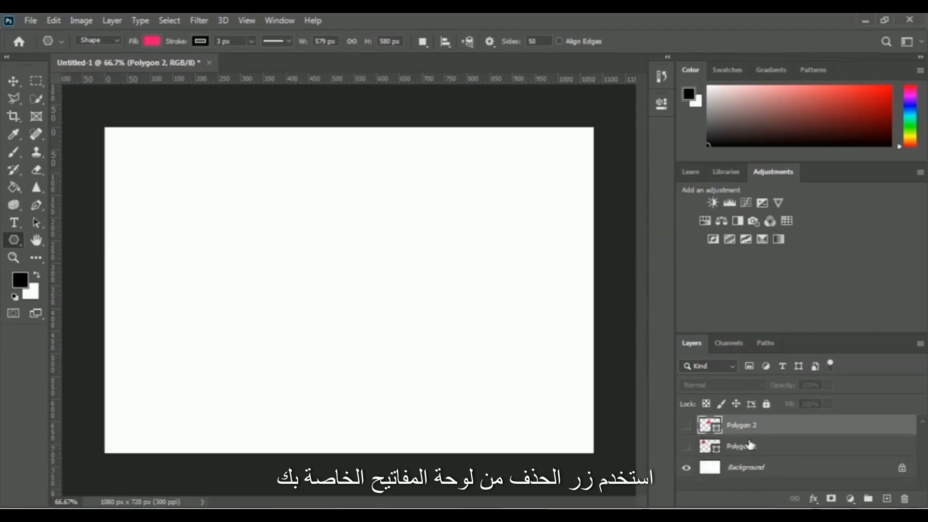
pyautogui.press('Delete')
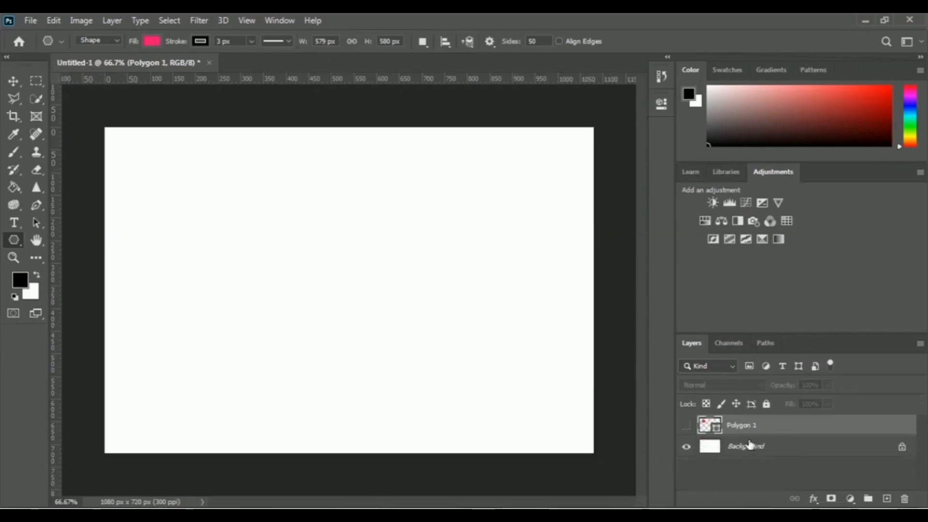
pyautogui.press('Delete')
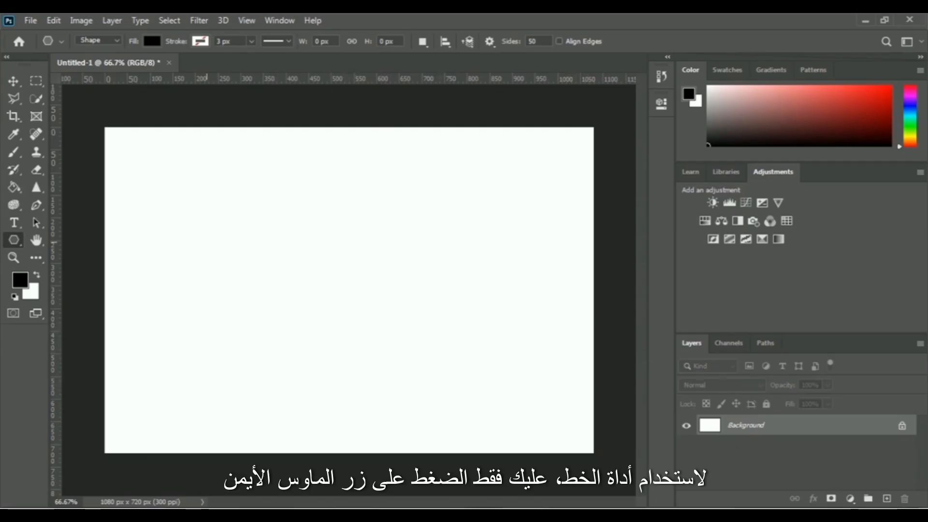
# Draw a nearly horizontal line about 1011 px long across the middle of the canvas with the Line tool.
pyautogui.rightClick(14, 241)
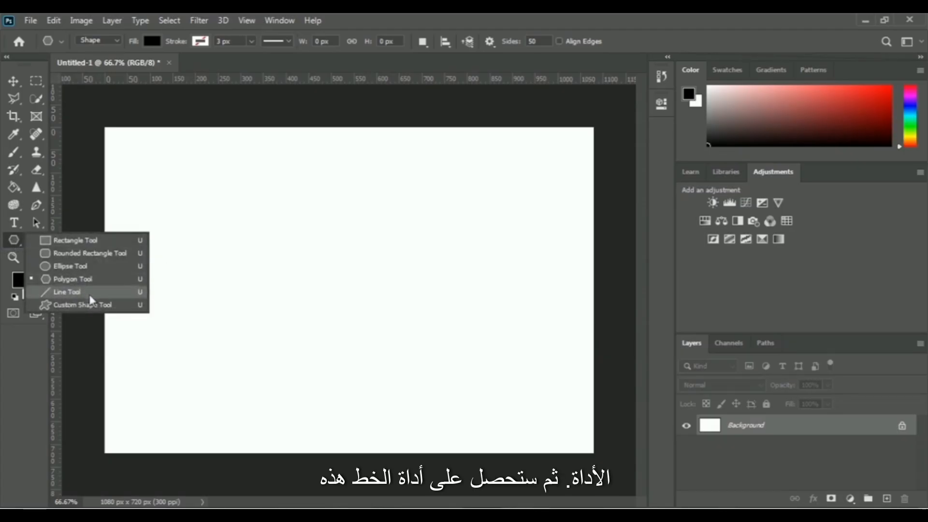
pyautogui.click(73, 292)
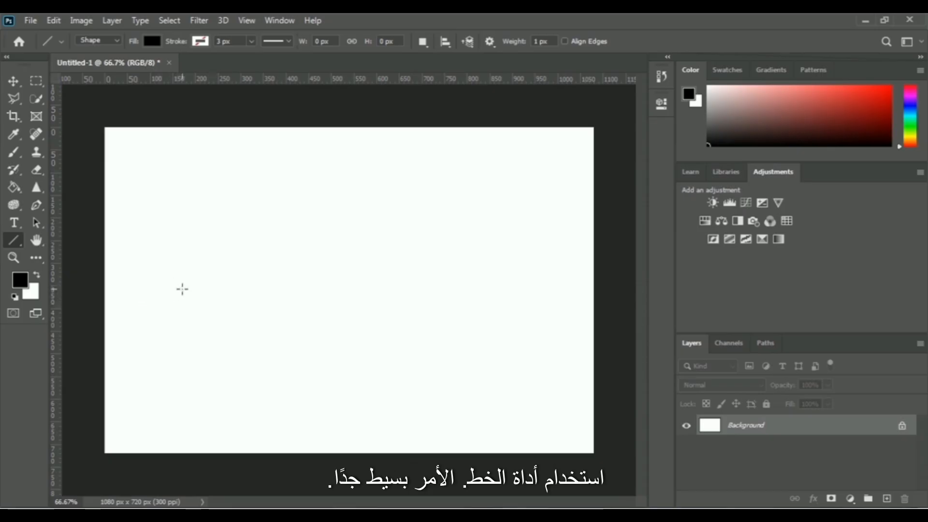
pyautogui.moveTo(119, 303); pyautogui.dragTo(575, 307)
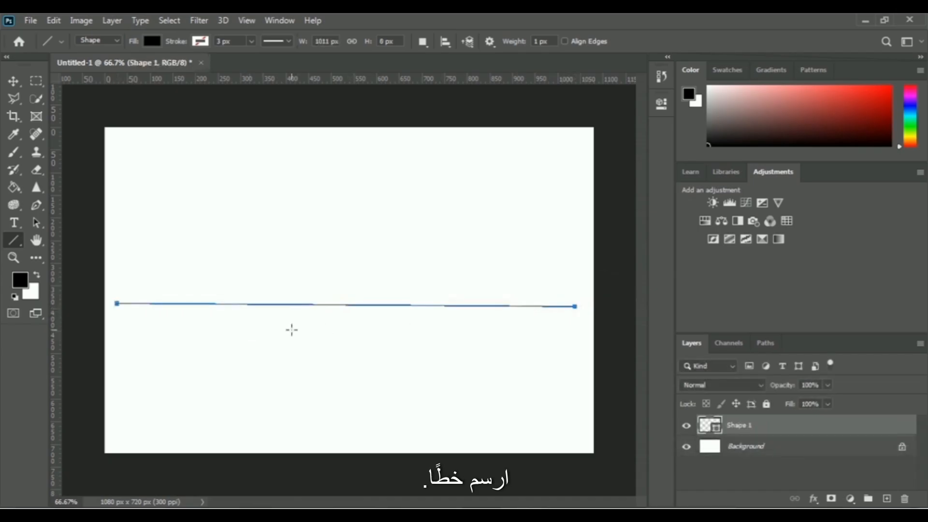
pyautogui.press('Return')
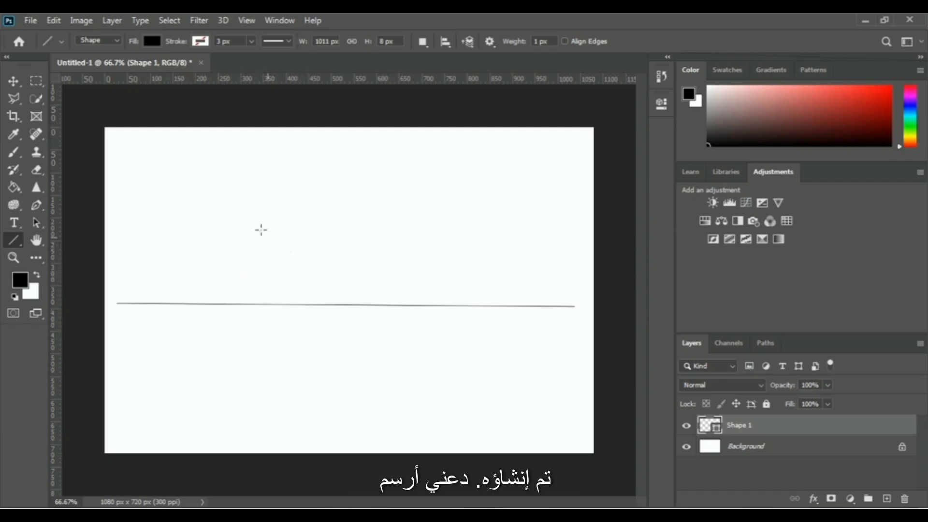
# Draw two nearly vertical lines, about 528 px and 510 px long, crossing the horizontal line near its left and right ends.
pyautogui.moveTo(250, 168); pyautogui.dragTo(247, 406)
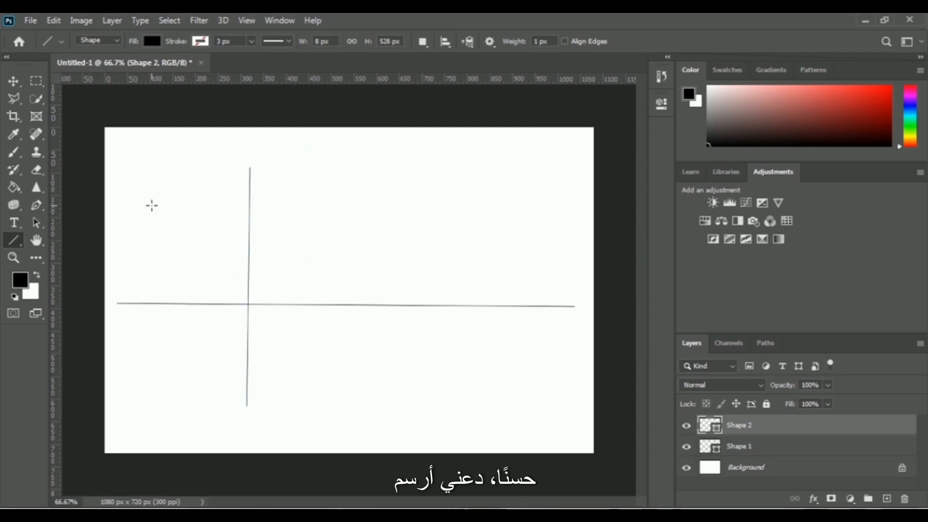
pyautogui.moveTo(483, 172); pyautogui.dragTo(483, 405)
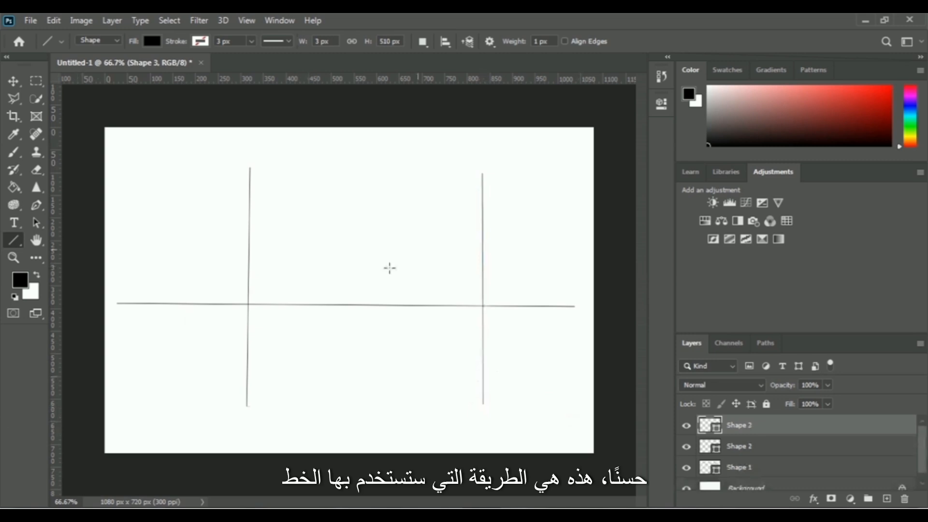